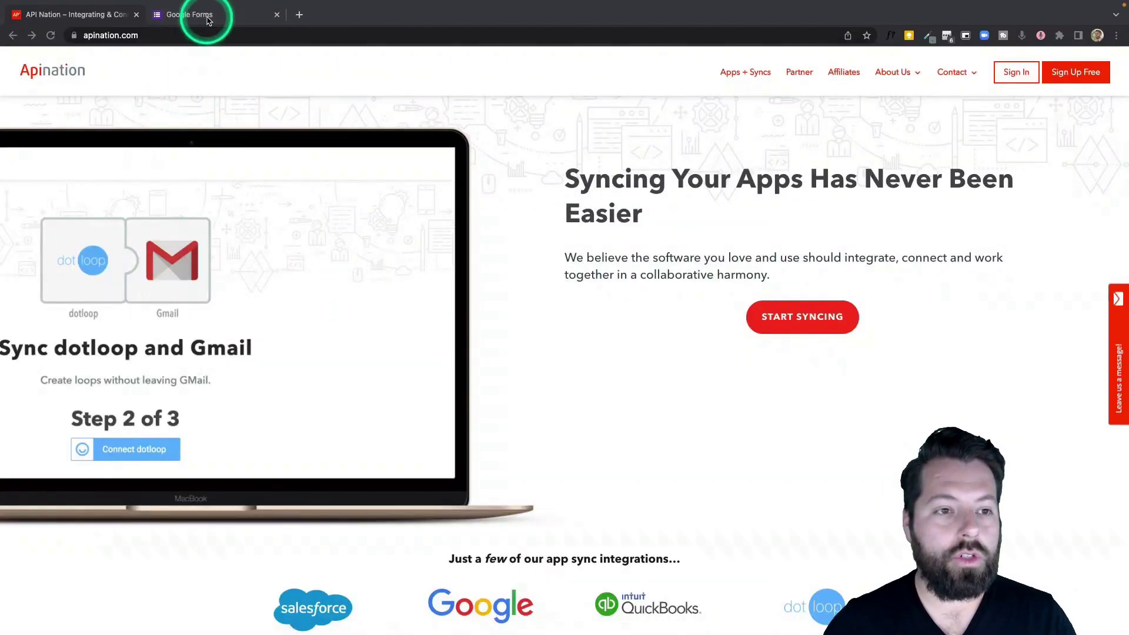
Start a new Google Form from the Contact Information template.
left_click(184, 17)
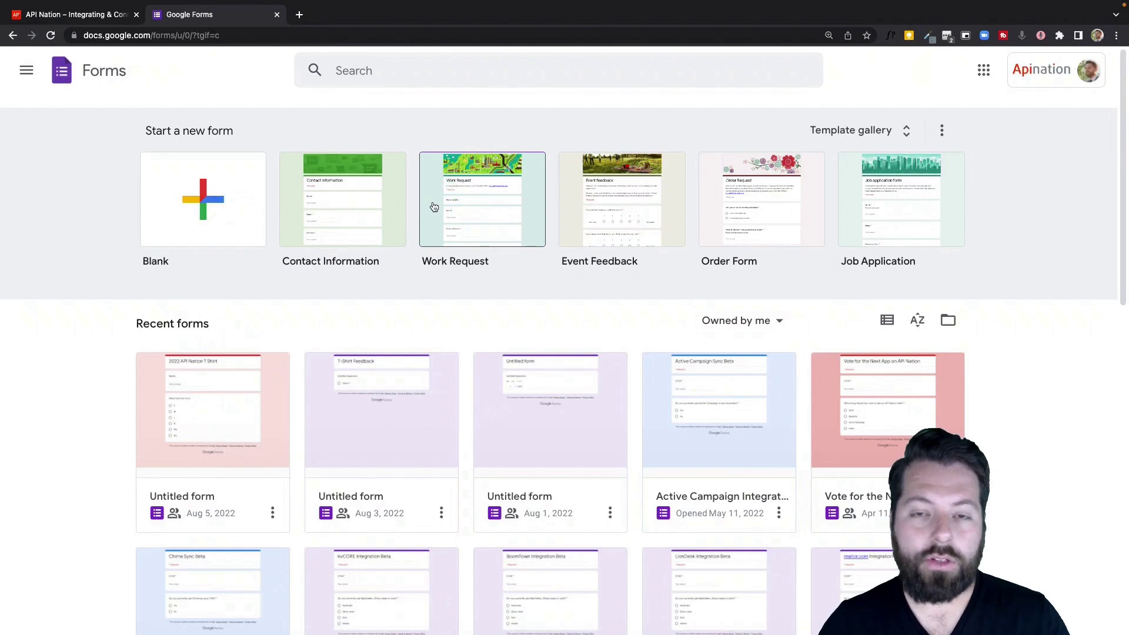
left_click(377, 214)
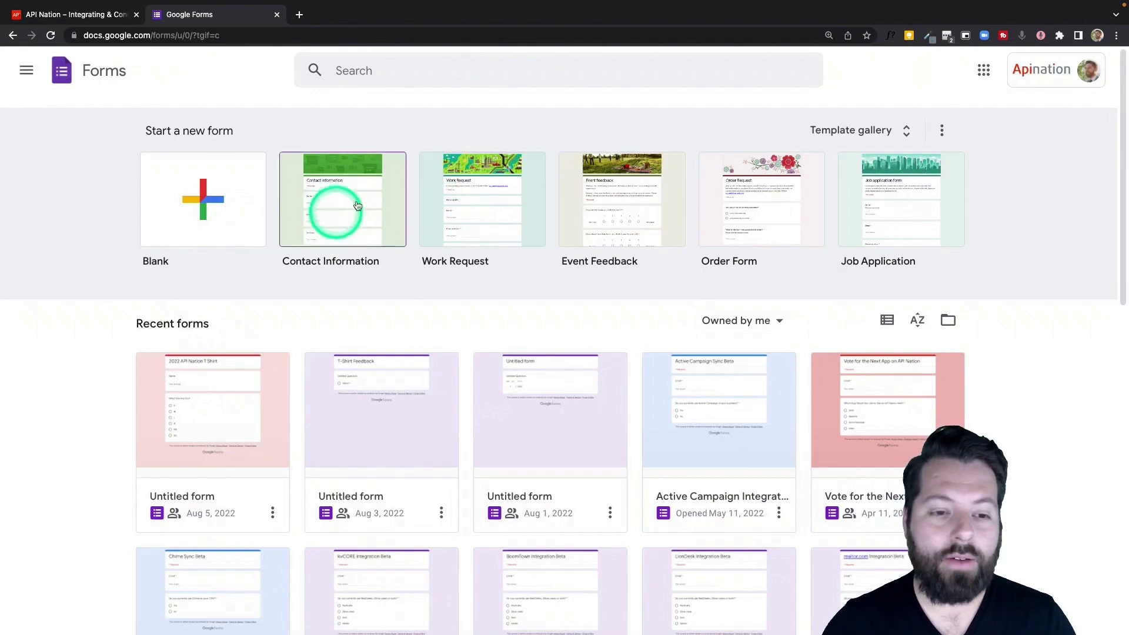
left_click(341, 222)
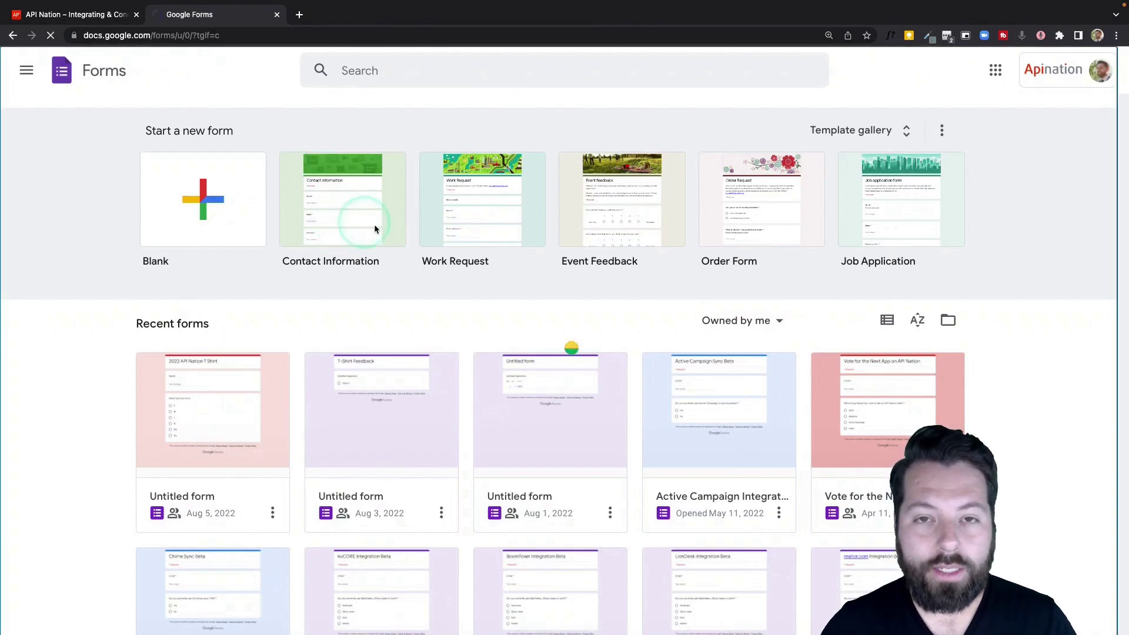
left_click(347, 226)
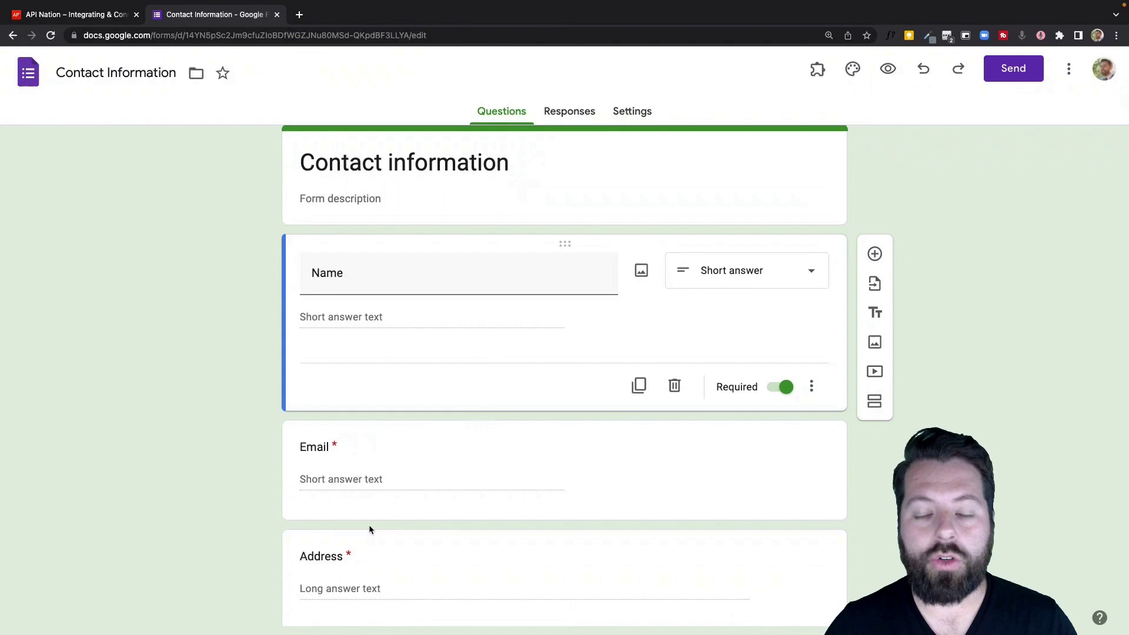
Duplicate the Name question and retitle the first copy 'First Name'.
left_click(331, 276)
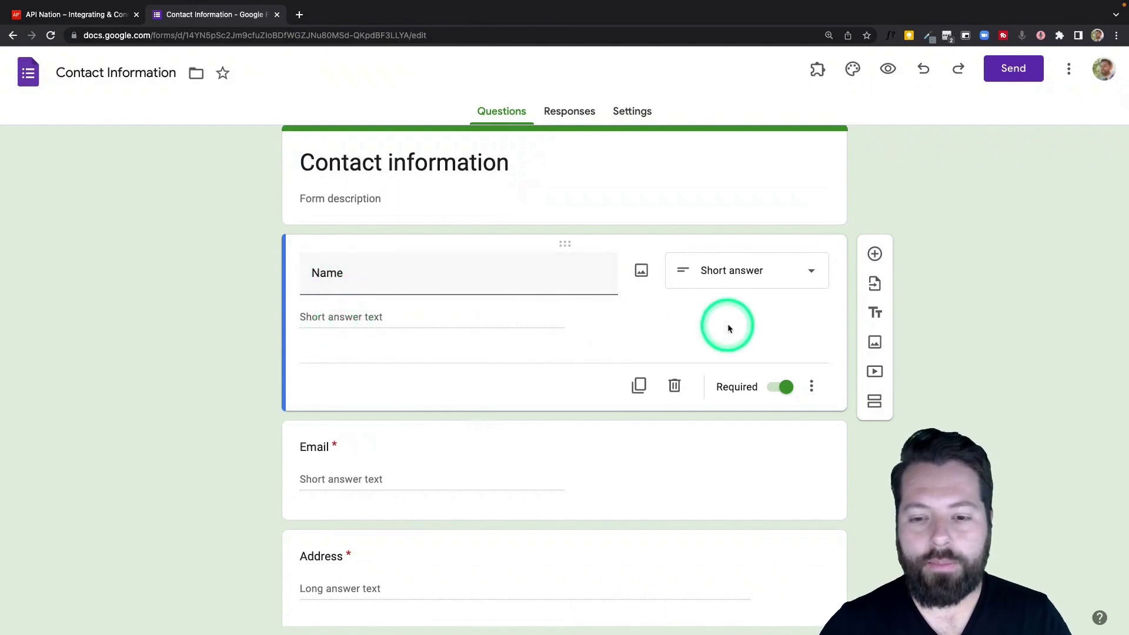
left_click(638, 385)
left_click(465, 367)
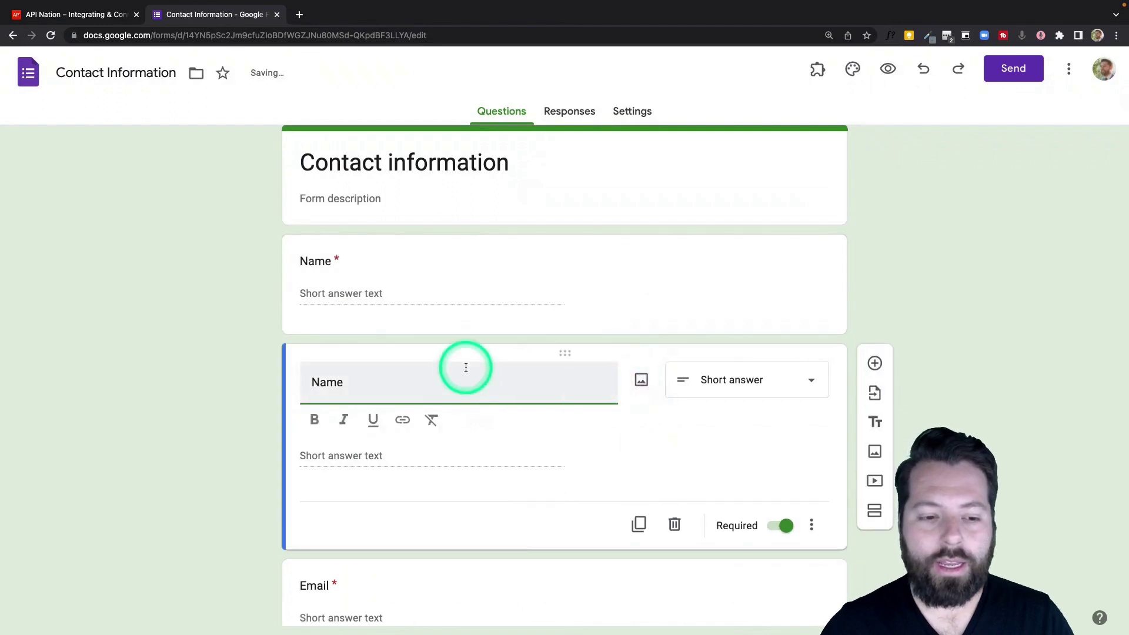
left_click(352, 285)
left_click(315, 272)
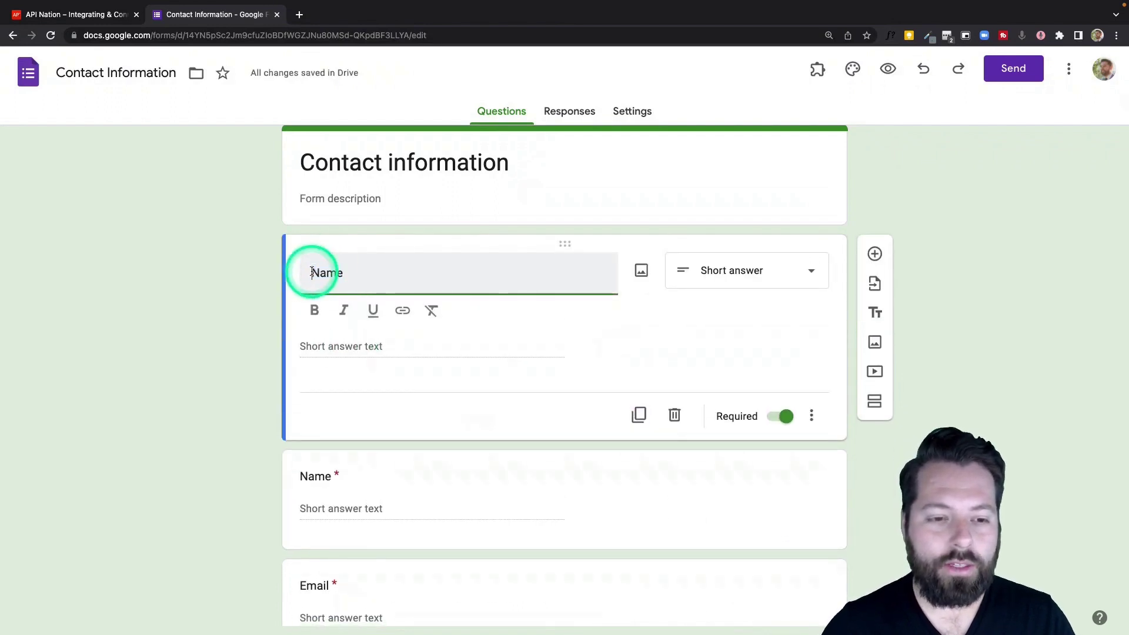
type("First")
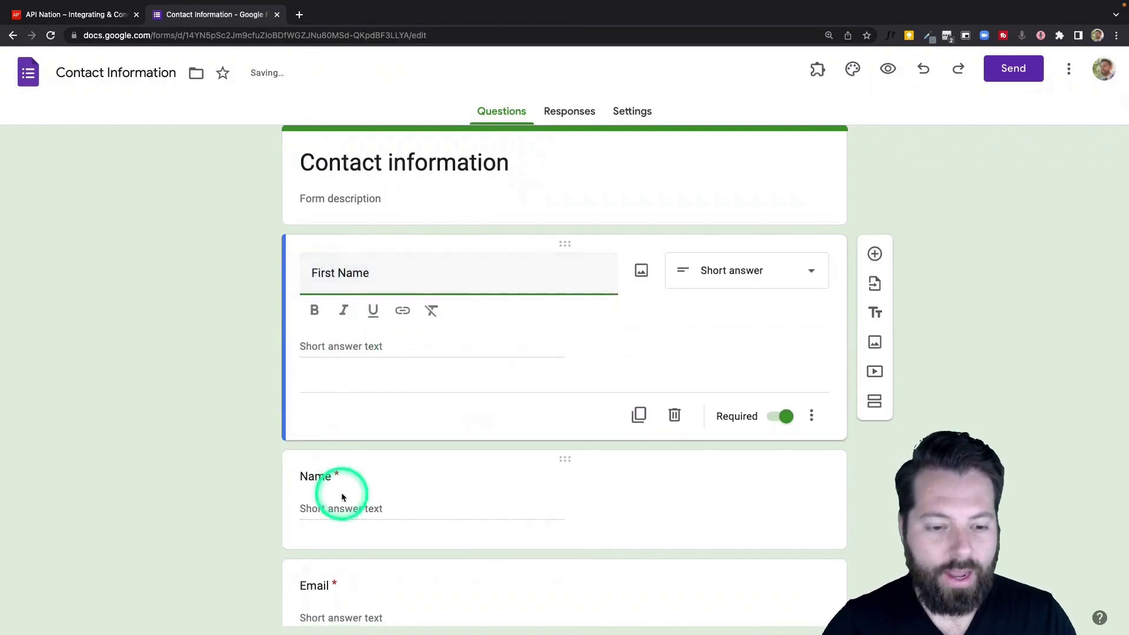
Retitle the second Name question 'Last Name' and review the remaining questions.
left_click(338, 499)
left_click(311, 414)
type("Last")
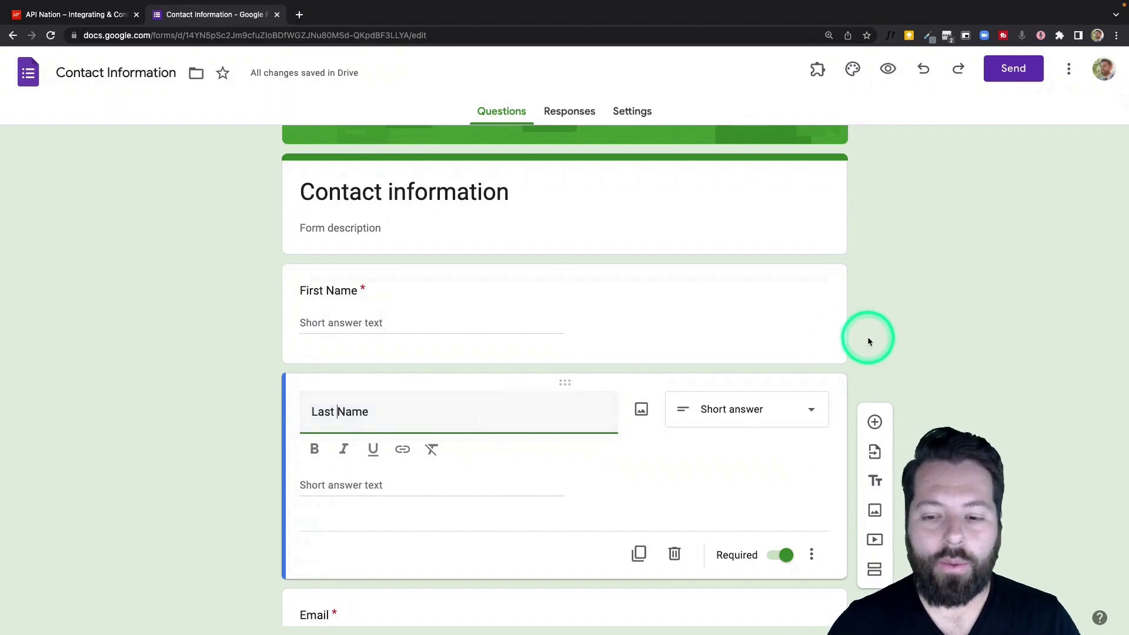
scroll(868, 338, "down", 2)
left_click(207, 412)
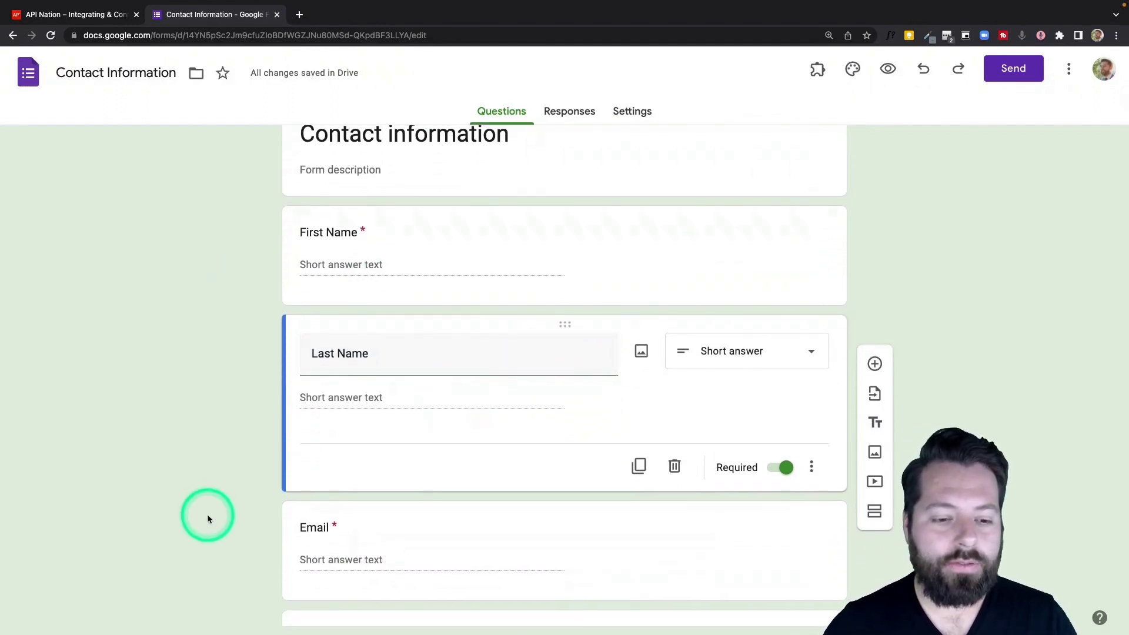
scroll(207, 517, "down", 4)
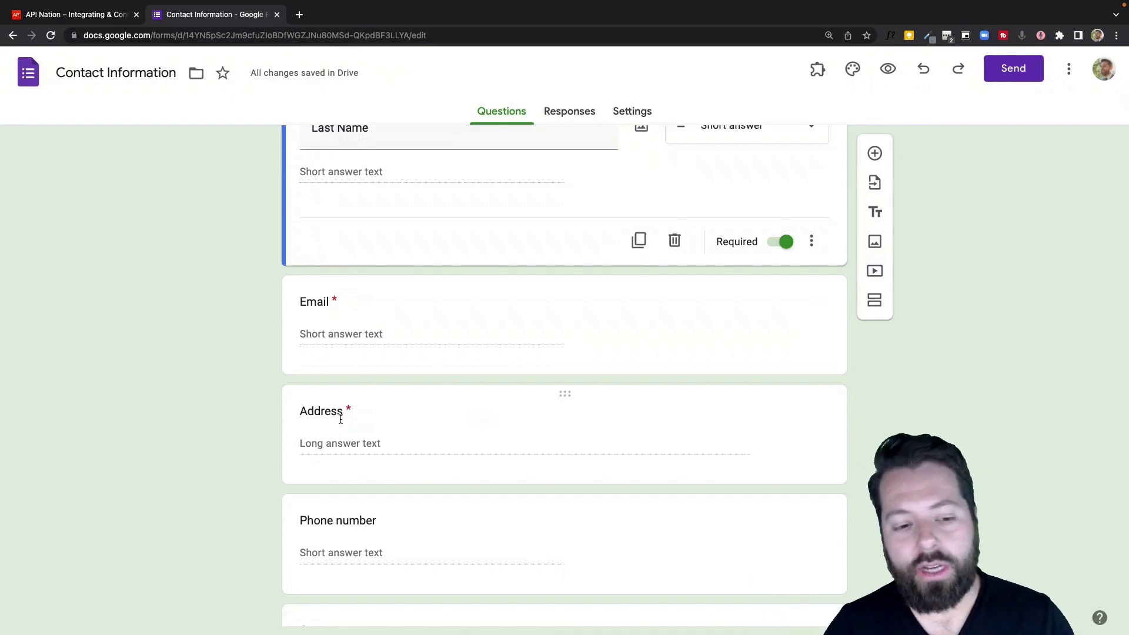
scroll(448, 456, "down", 3)
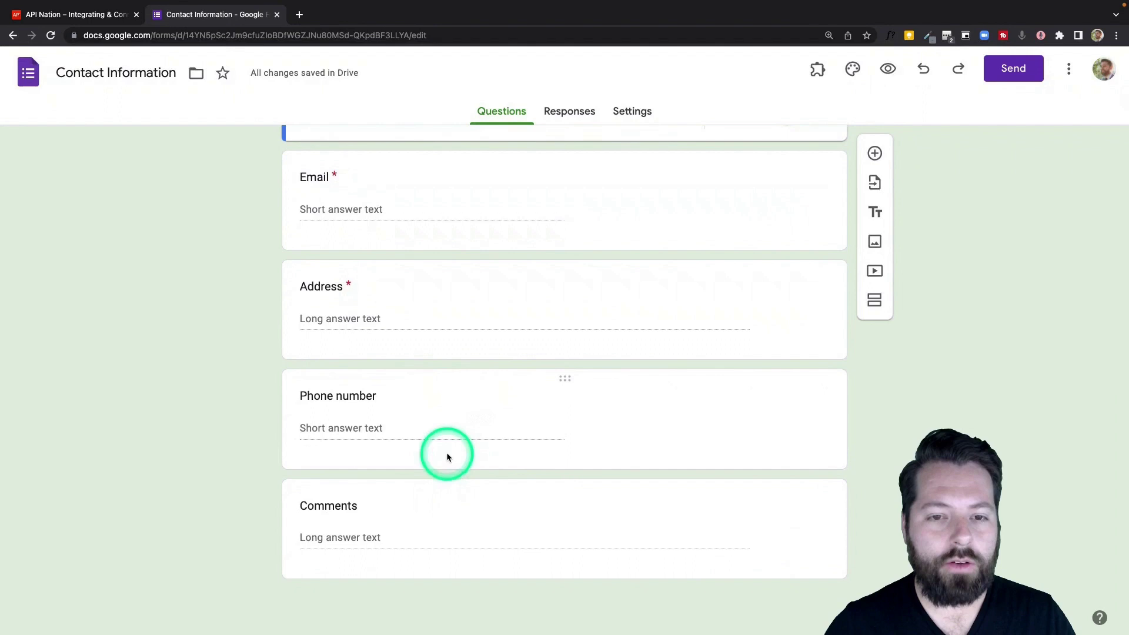
scroll(447, 457, "up", 10)
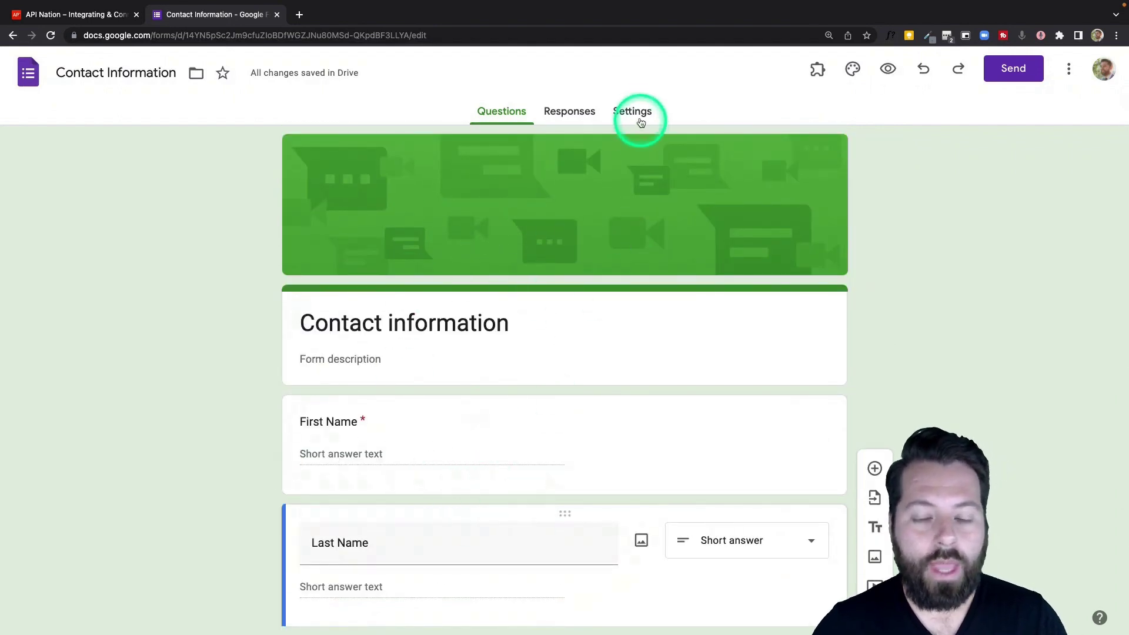
On the Responses page, send responses to a new spreadsheet named 'Contacts for CRM'.
left_click(583, 113)
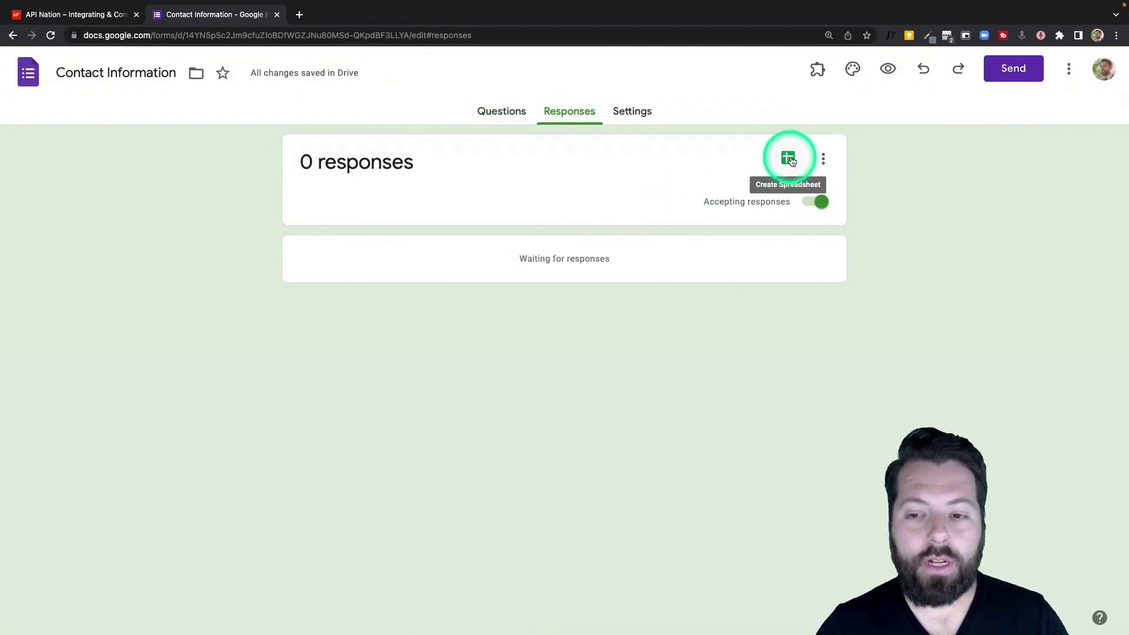
left_click(789, 159)
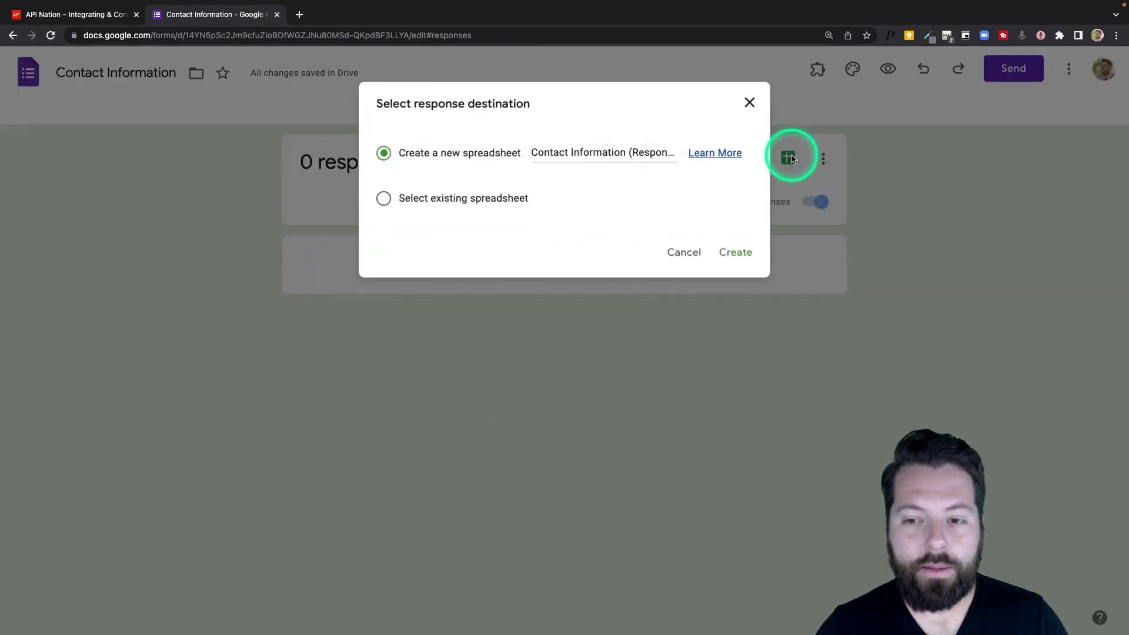
double_click(565, 153)
triple_click(565, 154)
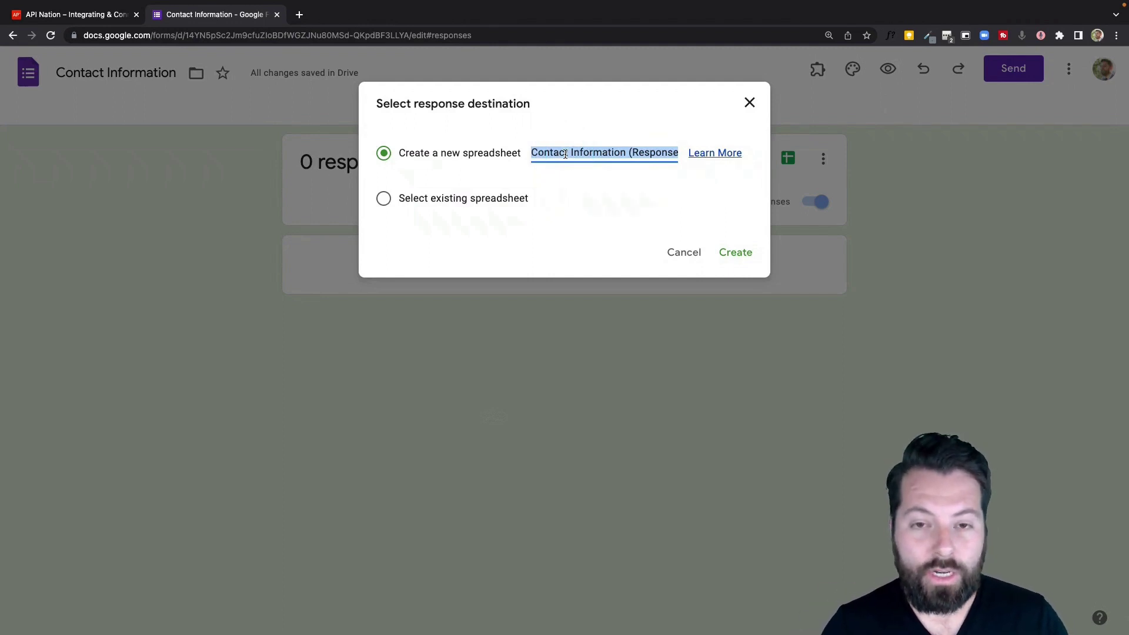
type("Co")
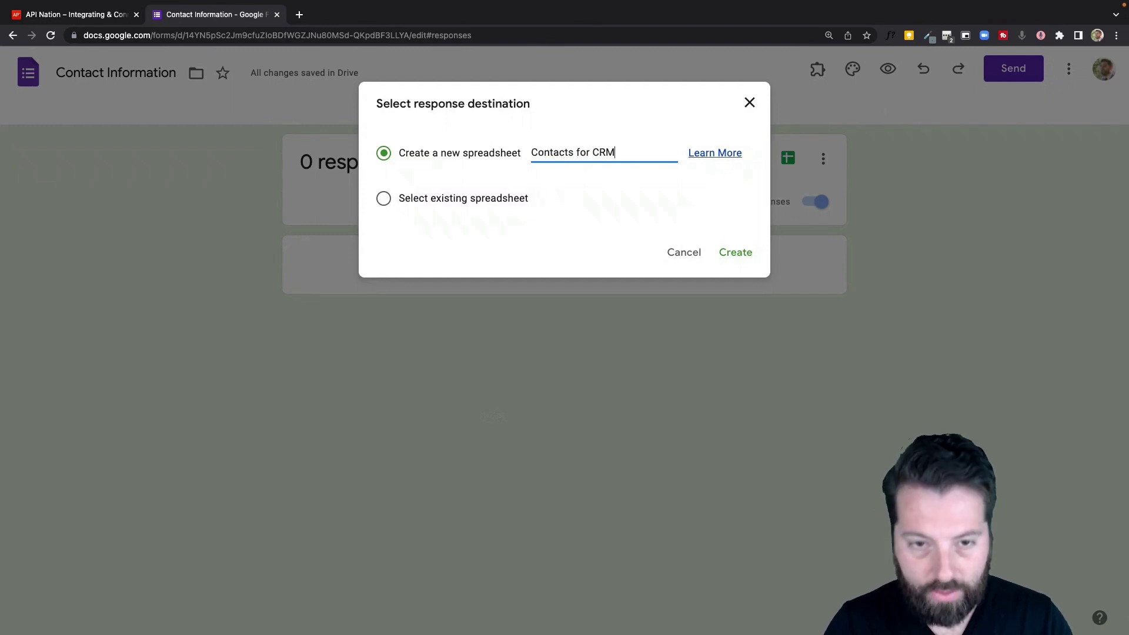
type("ntacts for CRM")
Create the linked 'Contacts for CRM' response spreadsheet in Google Sheets.
left_click(735, 253)
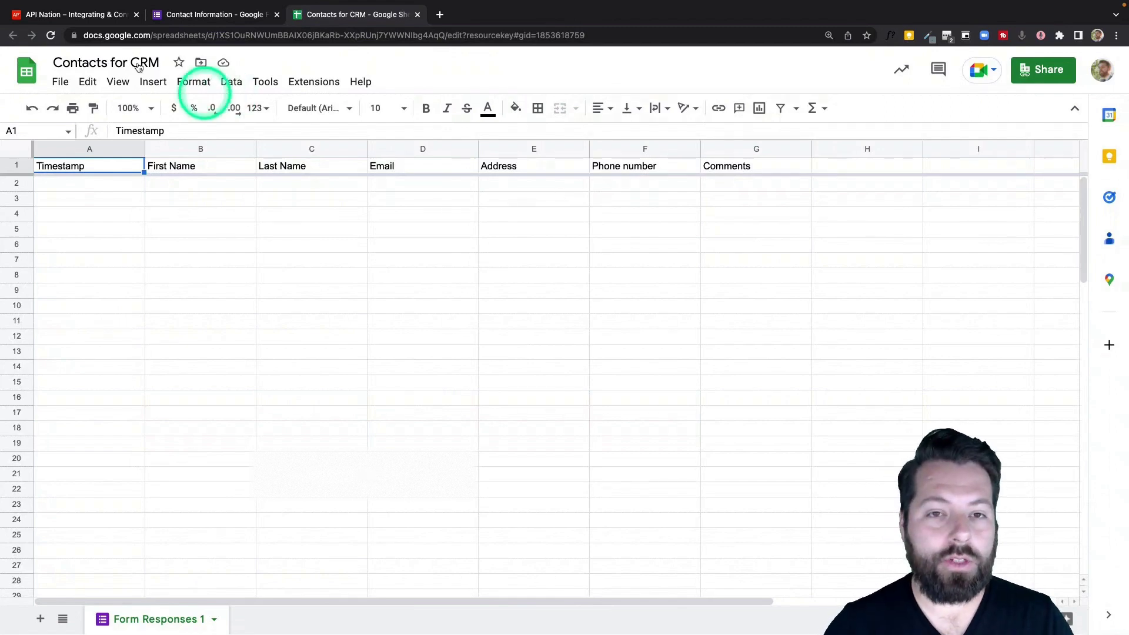
In API Nation, filter syncs to CRM, pick Chime, and pair it with Google Sheets.
left_click(98, 21)
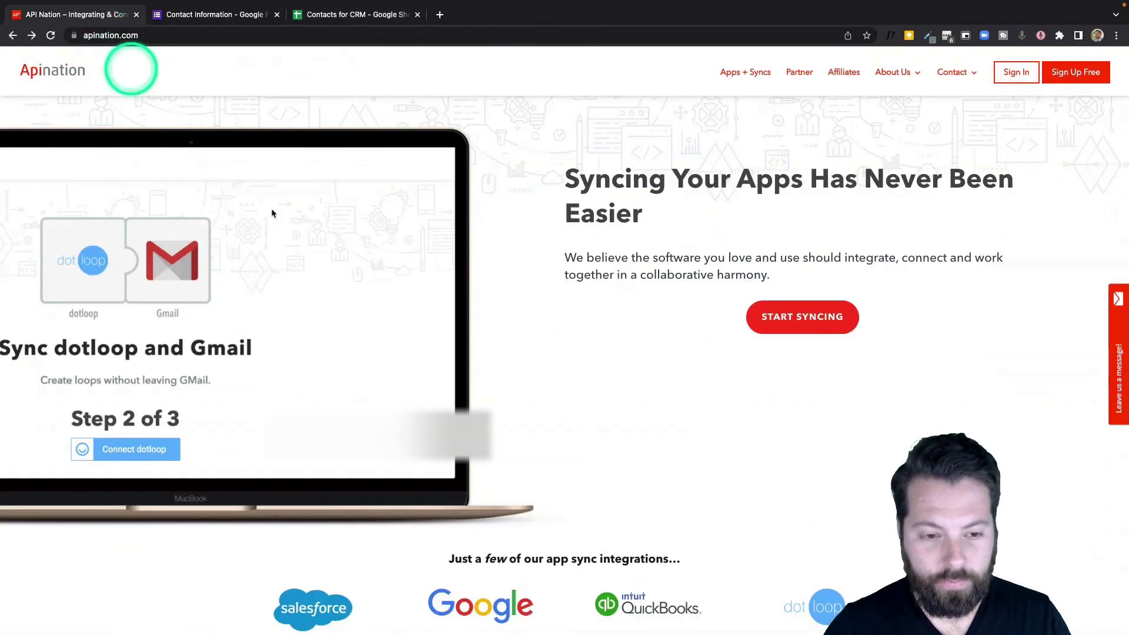
left_click(788, 318)
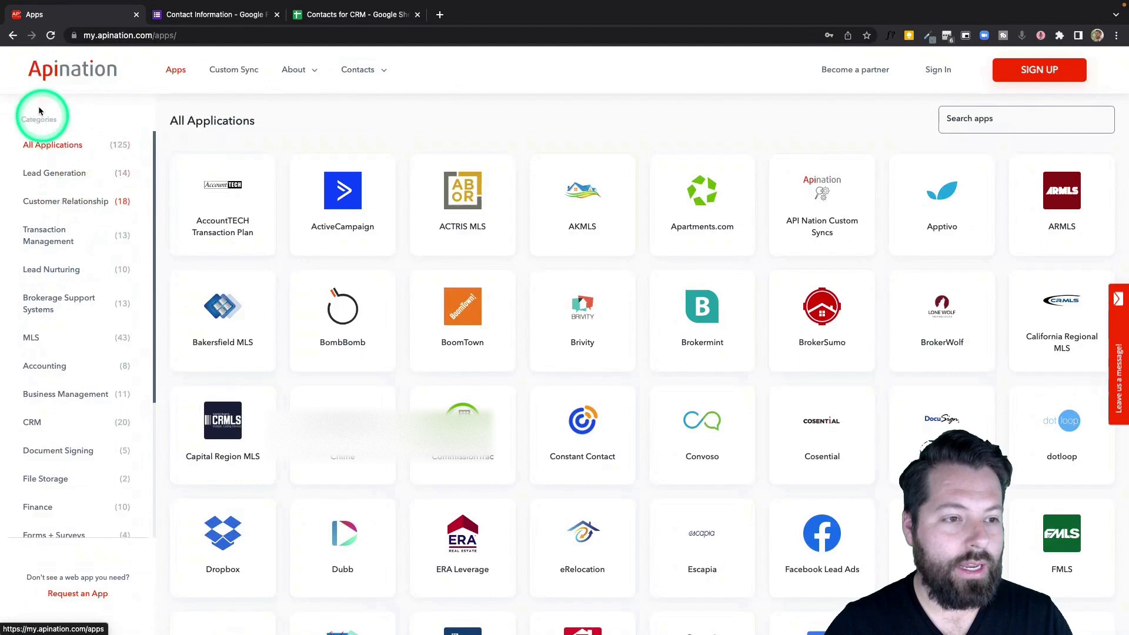
left_click(35, 425)
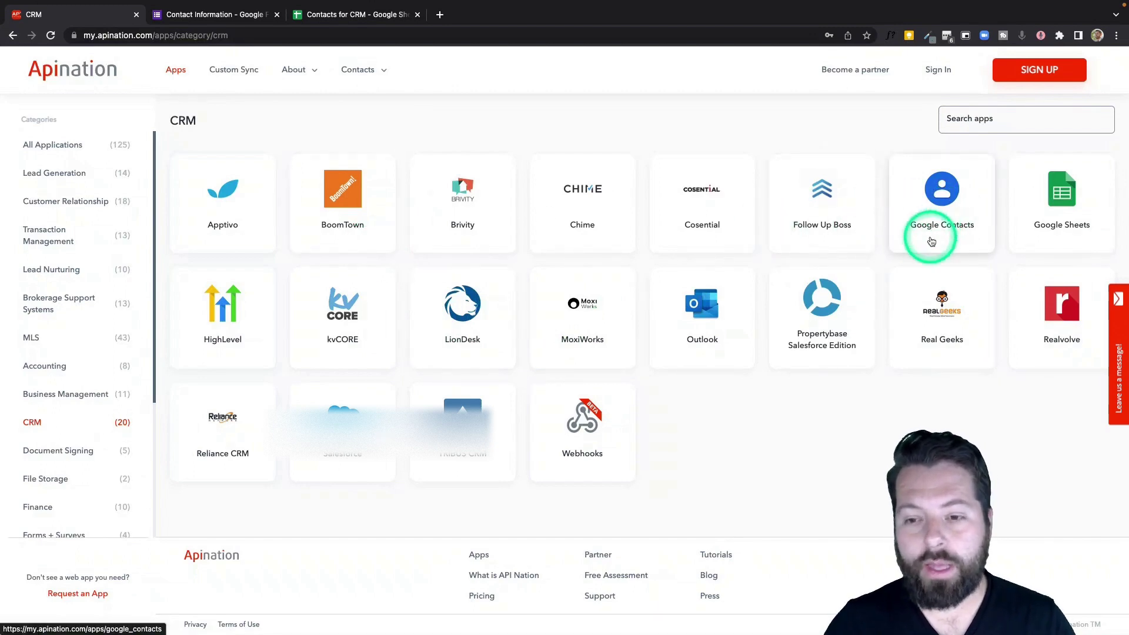
left_click(586, 192)
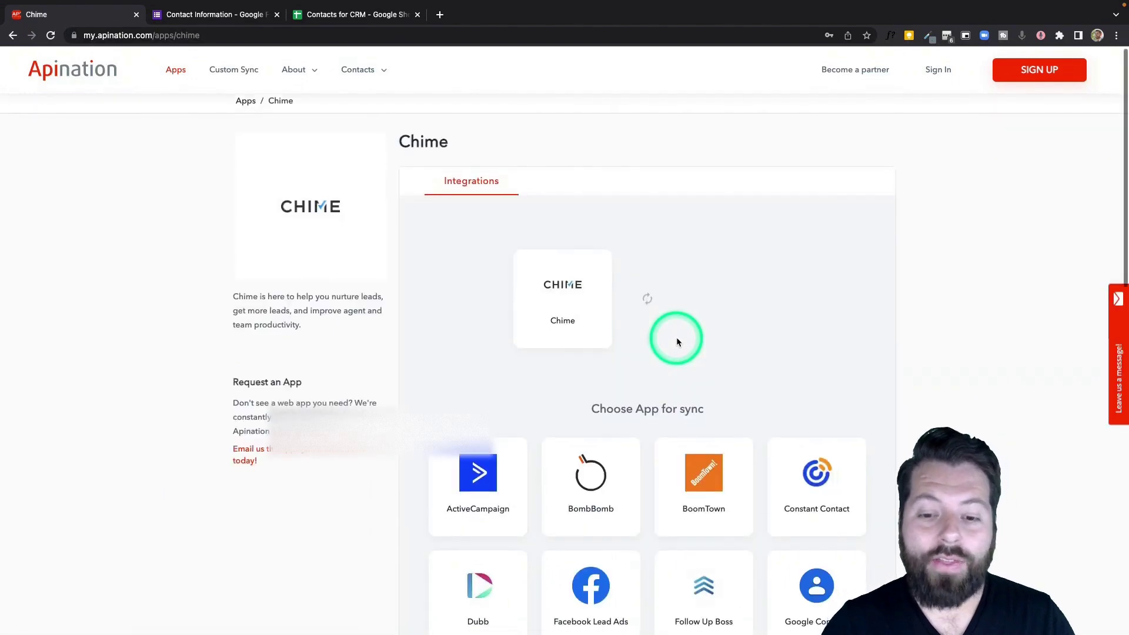
scroll(676, 341, "down", 5)
left_click(479, 432)
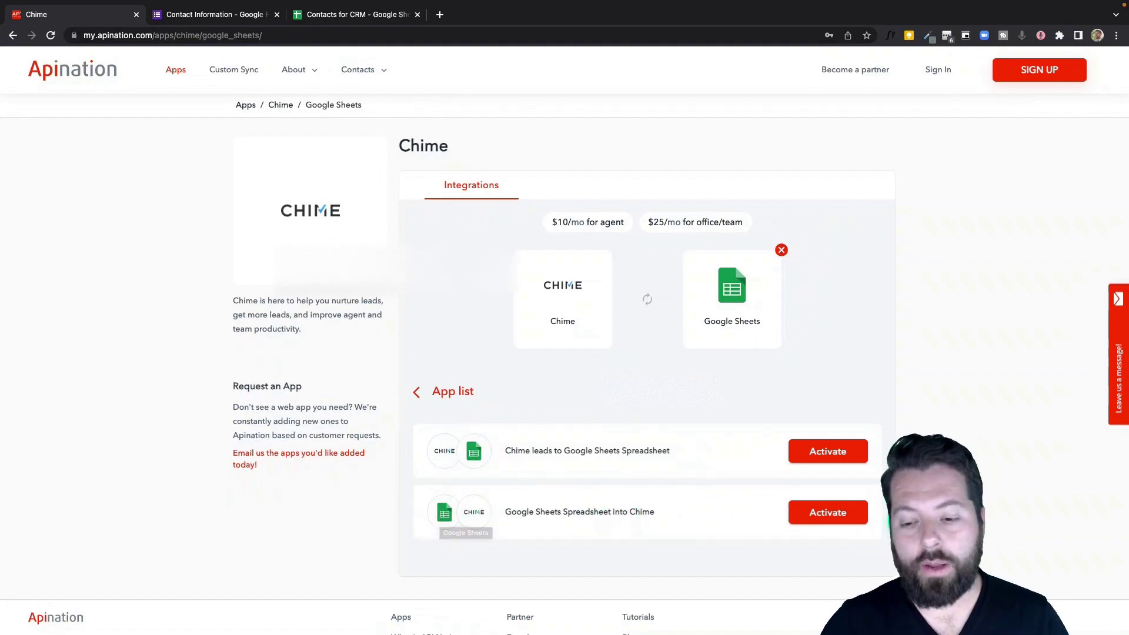
Start the Google Sheets Spreadsheet into Chime sync and sign in to API Nation with Google.
left_click(829, 517)
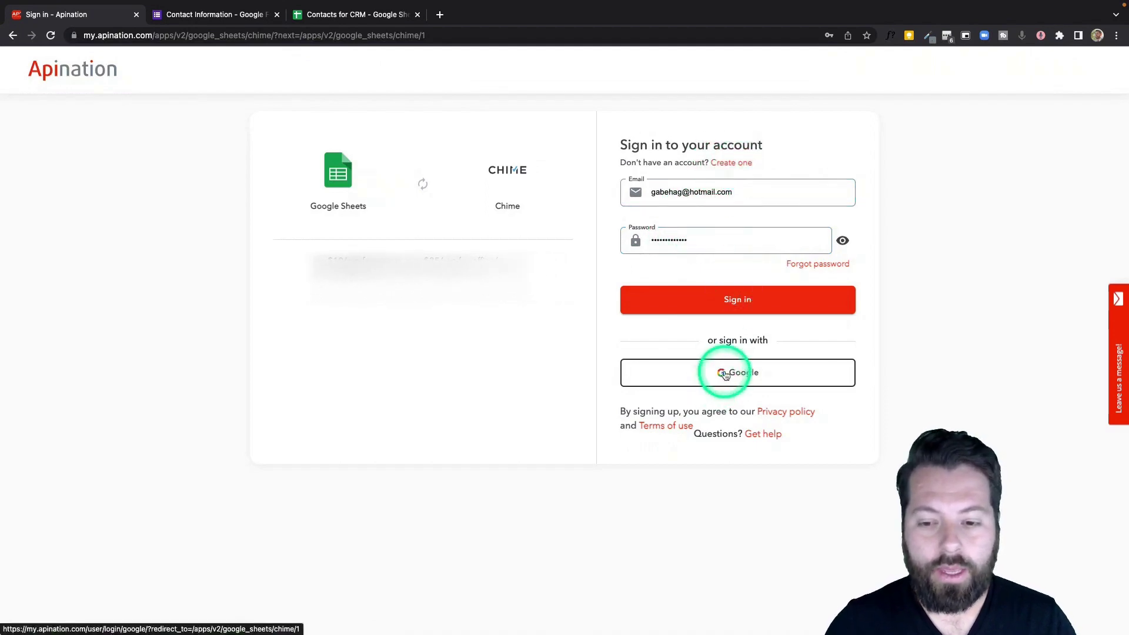
left_click(725, 372)
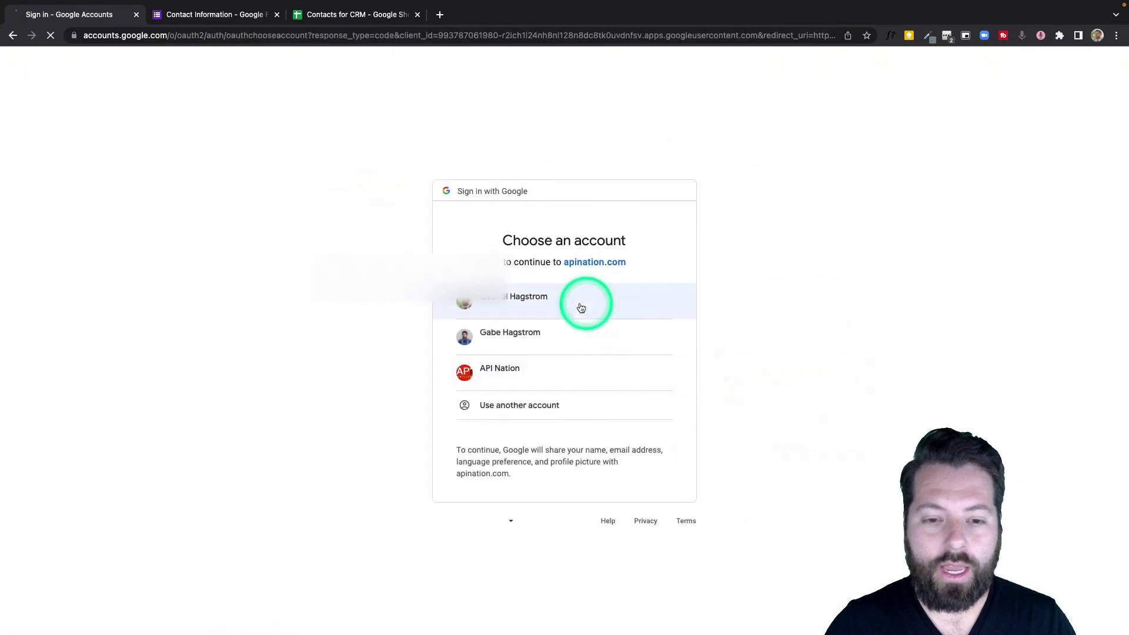
left_click(573, 303)
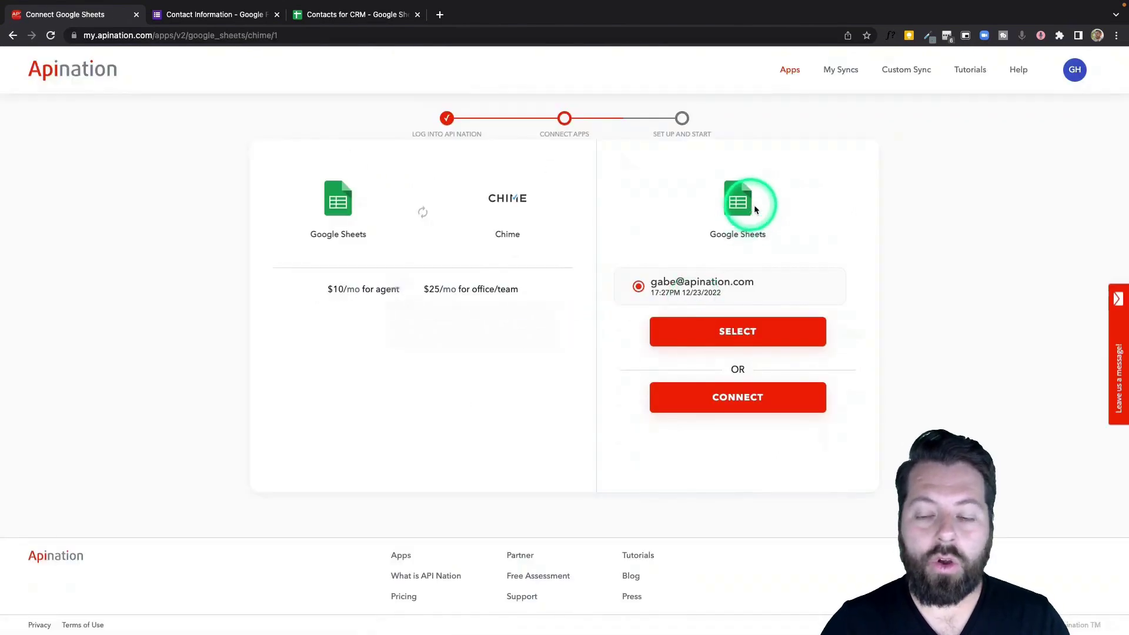
Connect and allow the Google Sheets account, then authorize the Chime account.
left_click(729, 397)
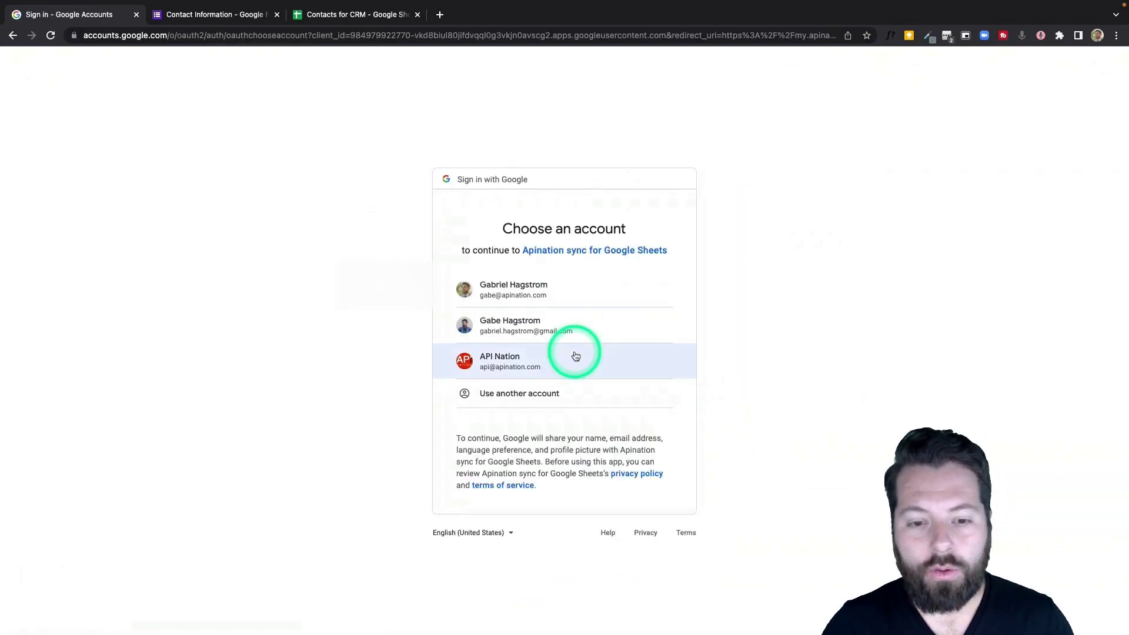
left_click(532, 296)
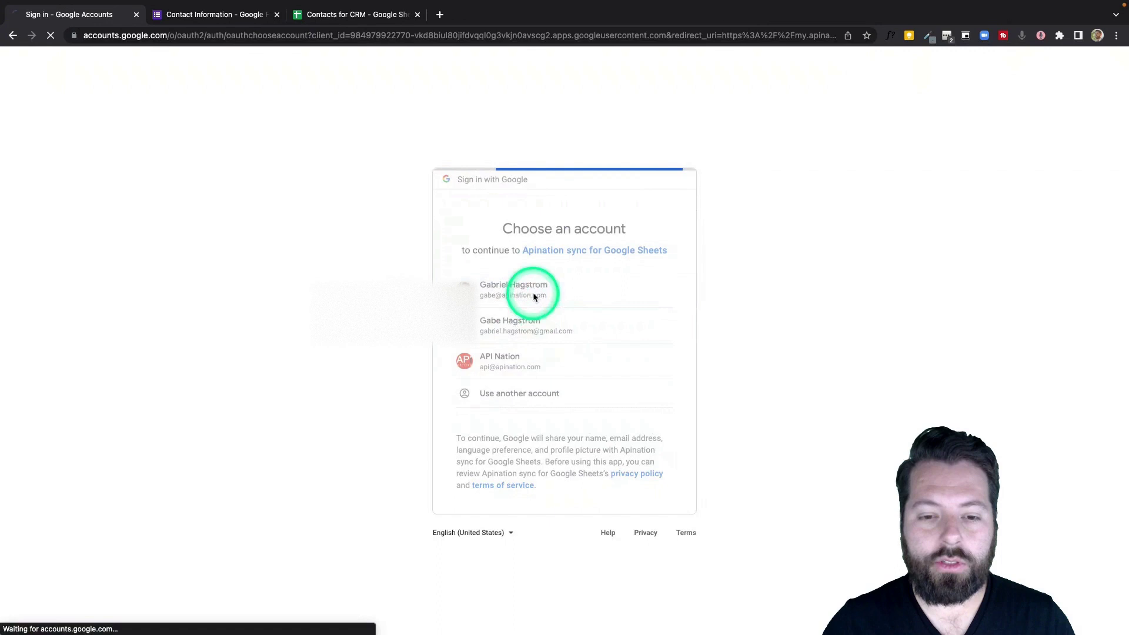
left_click(628, 504)
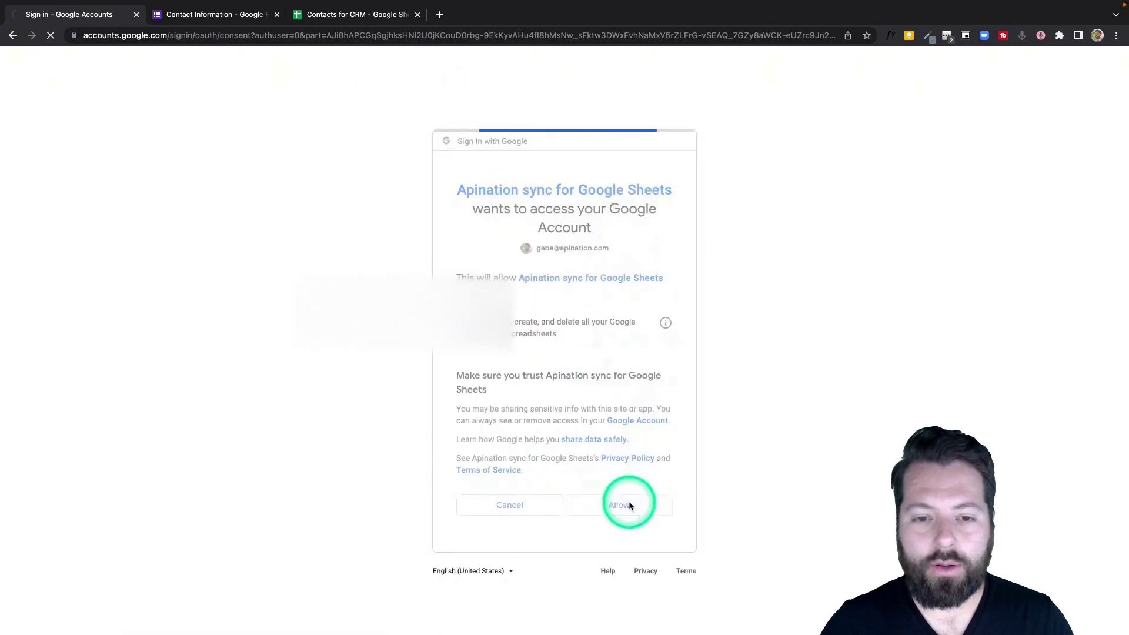
left_click(687, 417)
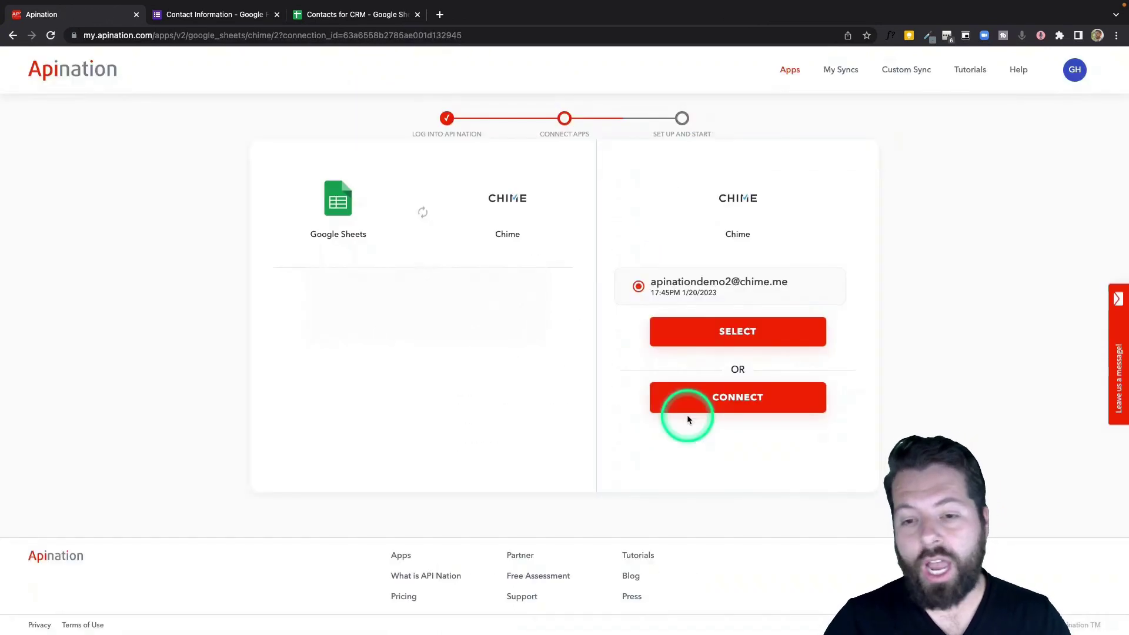
left_click(741, 405)
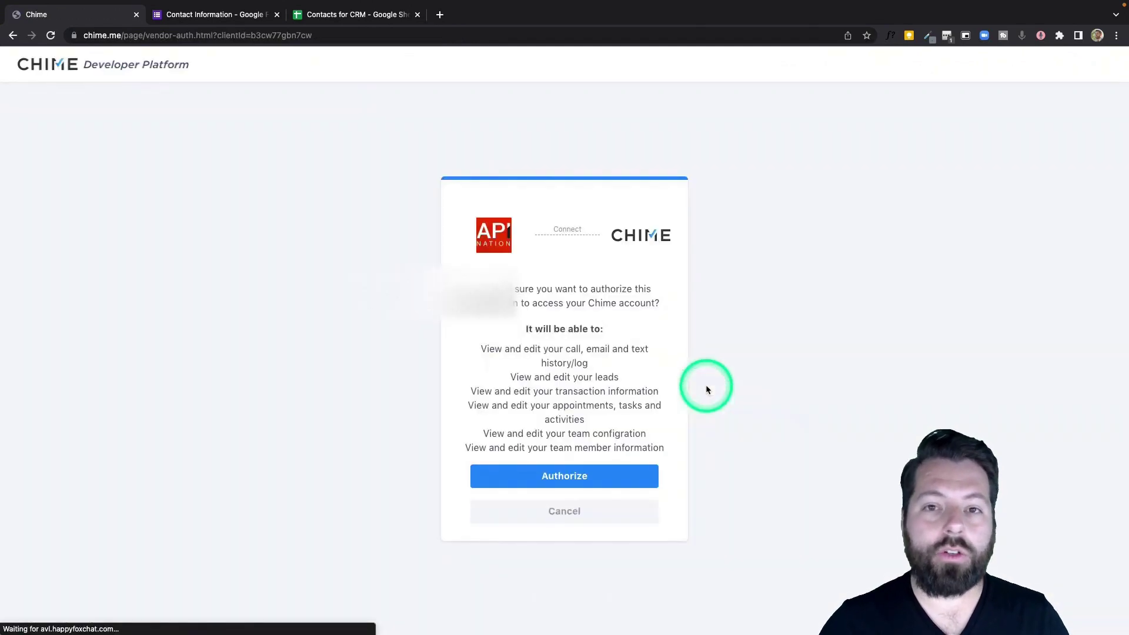
left_click(574, 474)
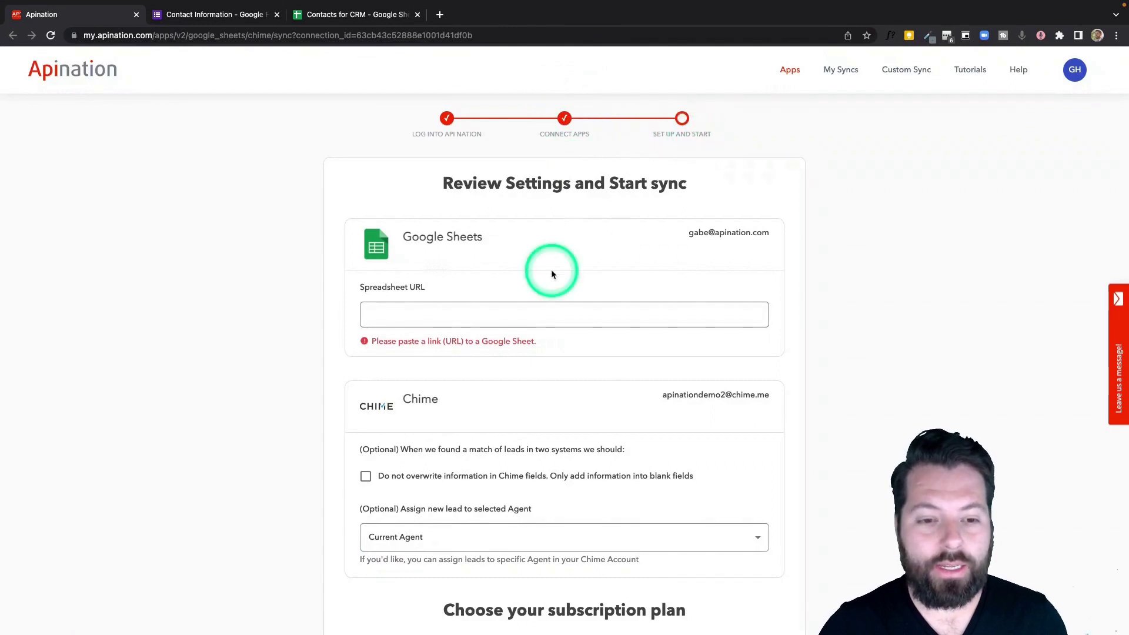
Copy the Contacts for CRM sheet's web address into the Spreadsheet URL field.
scroll(550, 267, "down", 2)
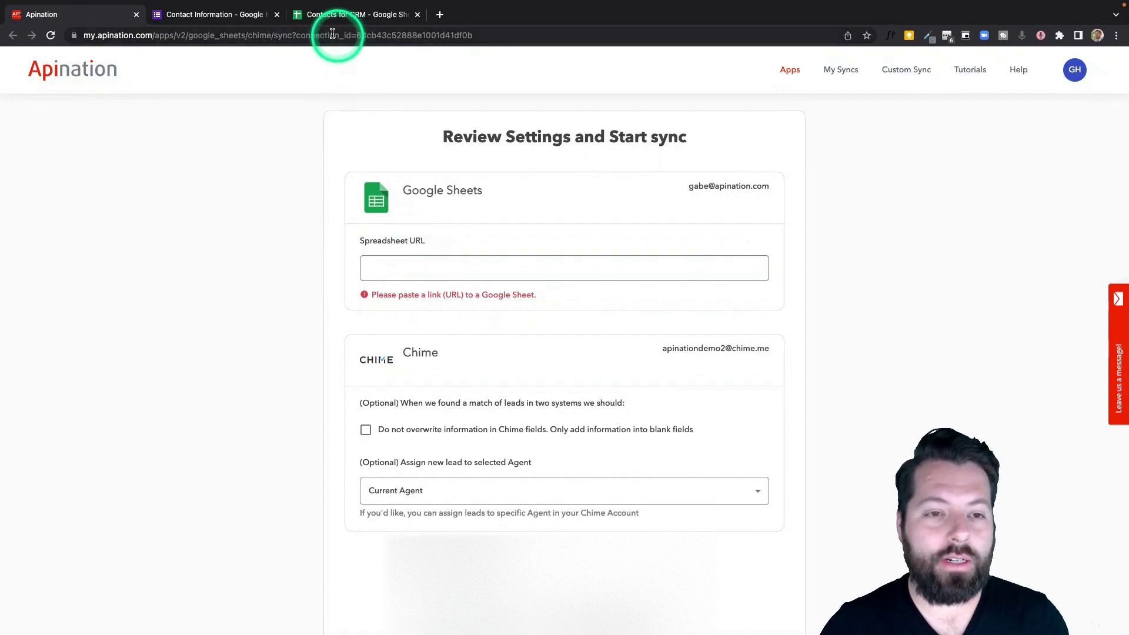
left_click(326, 16)
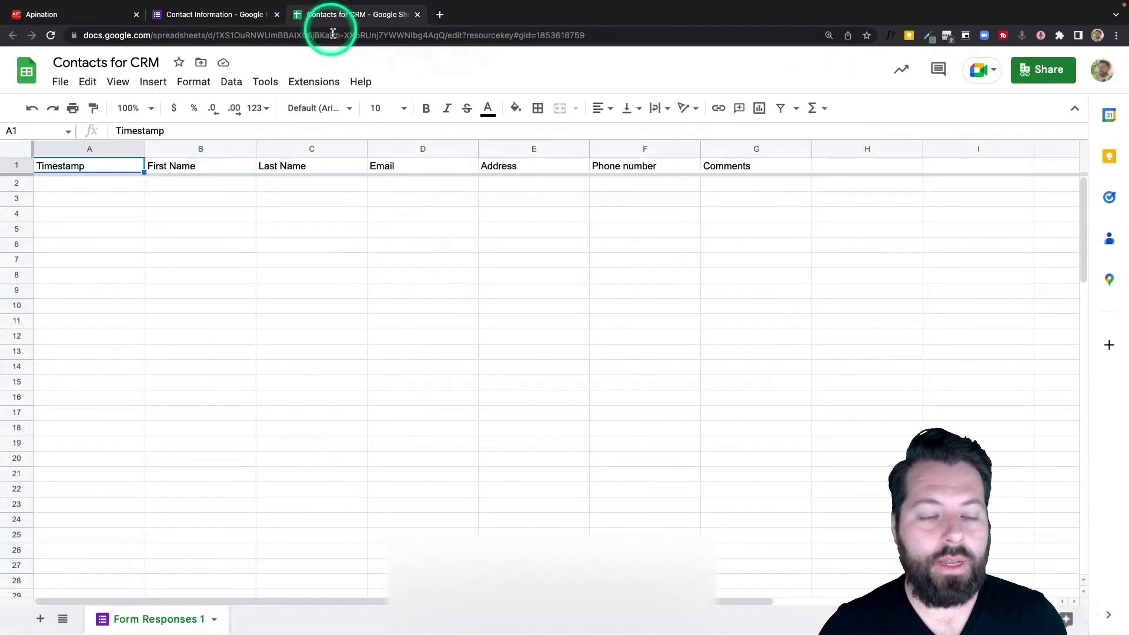
left_click(248, 38)
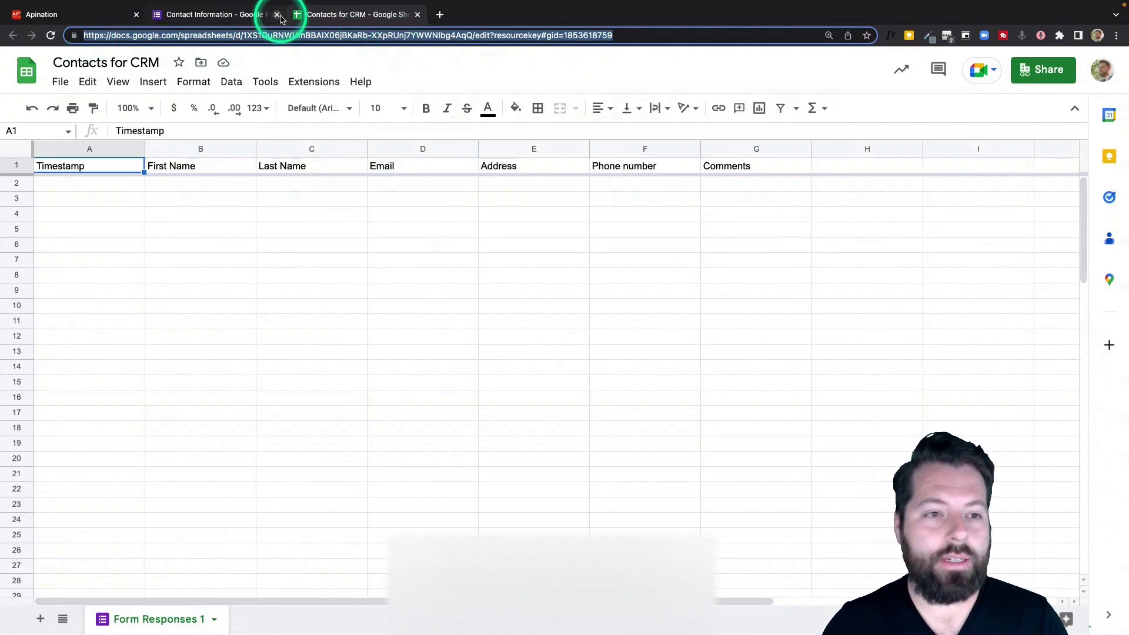
left_click(76, 21)
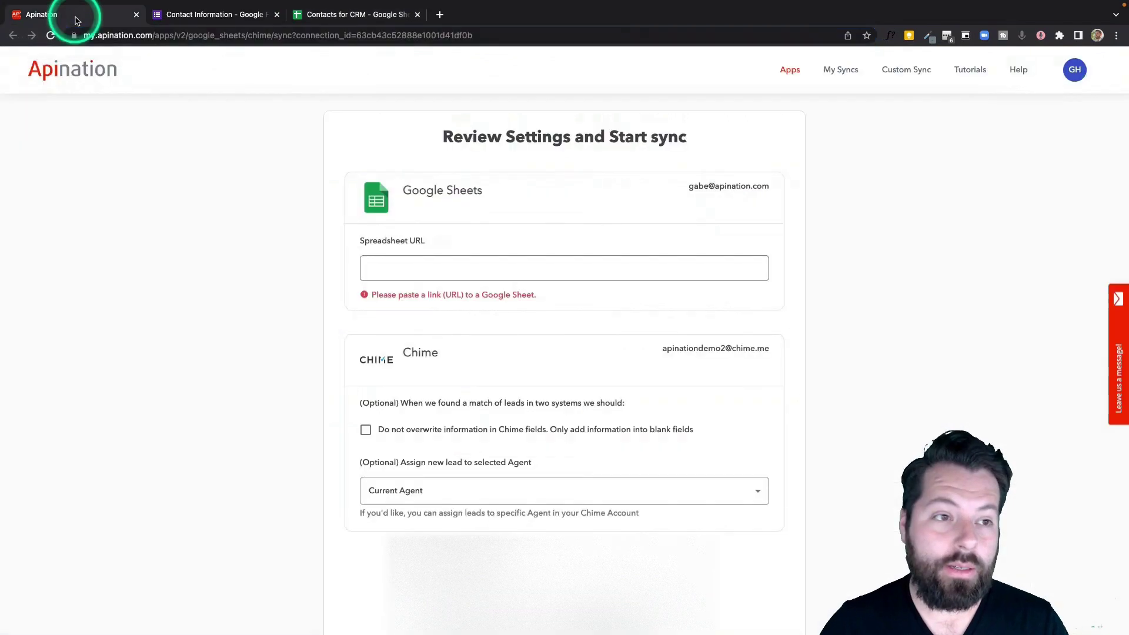
left_click(482, 273)
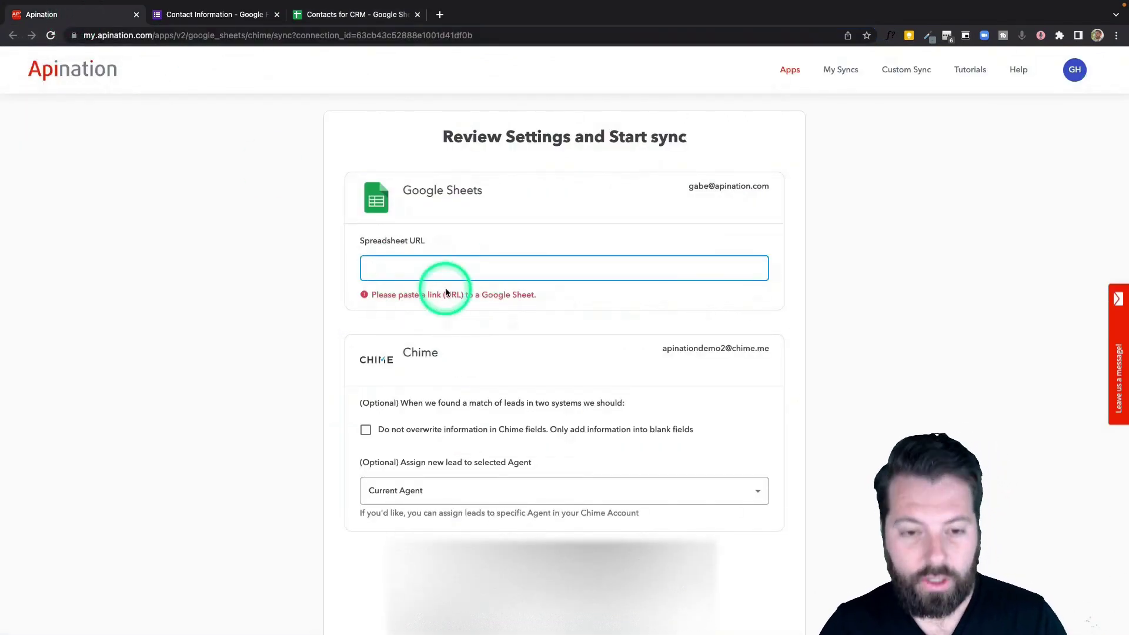
key("super+v")
Review the sync settings and subscribe to the Sheets-into-Chime sync.
left_click(403, 269)
left_click(605, 279)
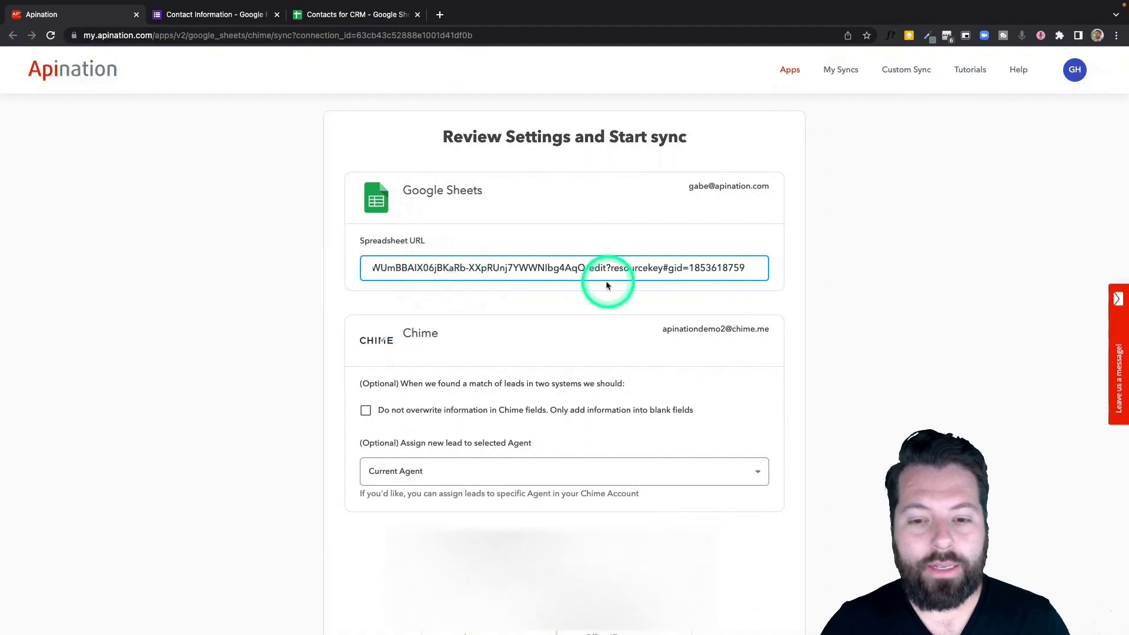
left_click(510, 276)
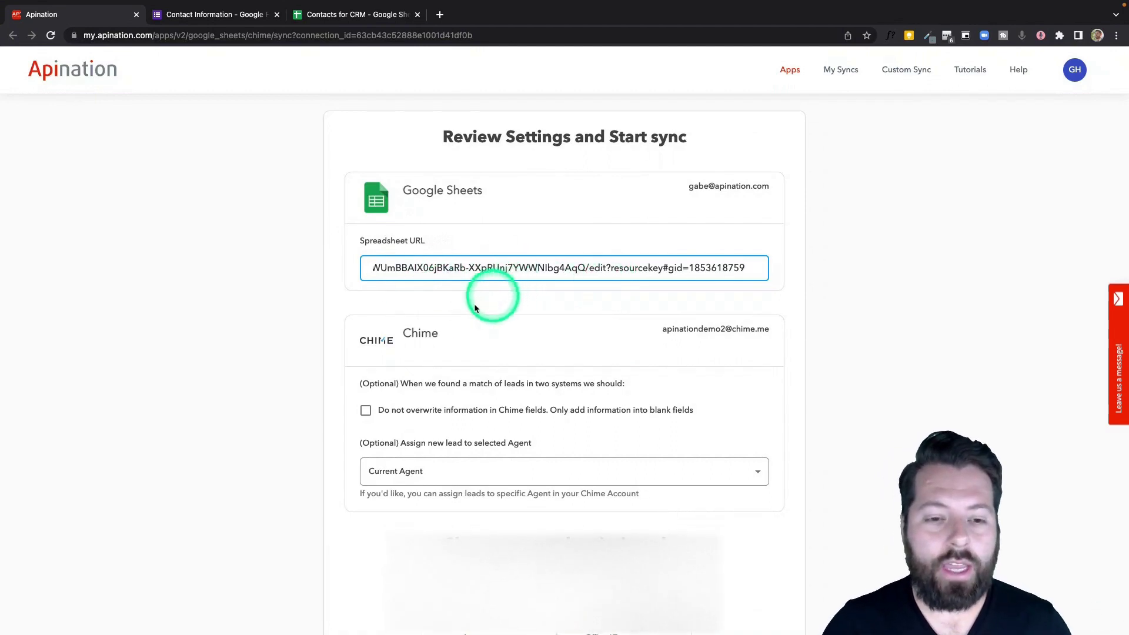
scroll(512, 348, "down", 3)
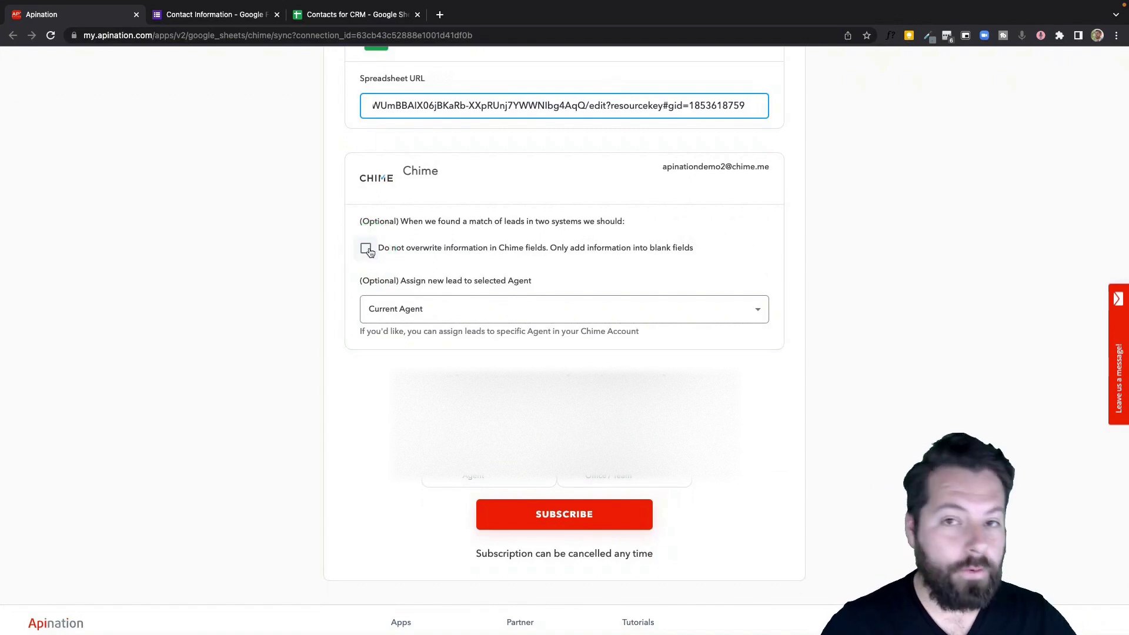
scroll(372, 272, "down", 3)
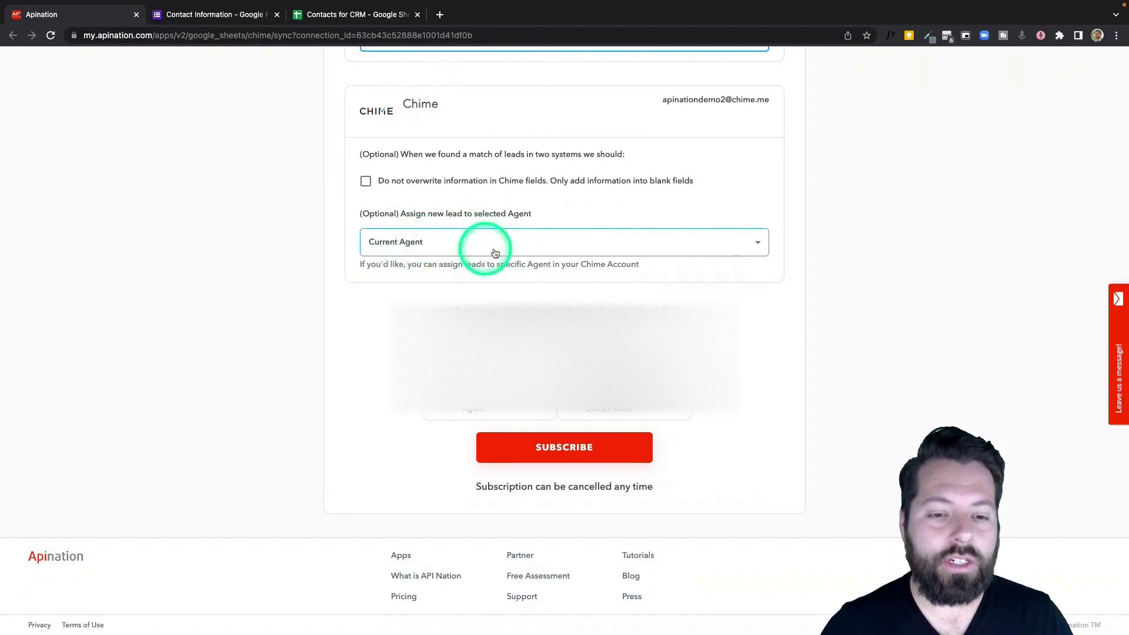
left_click(565, 449)
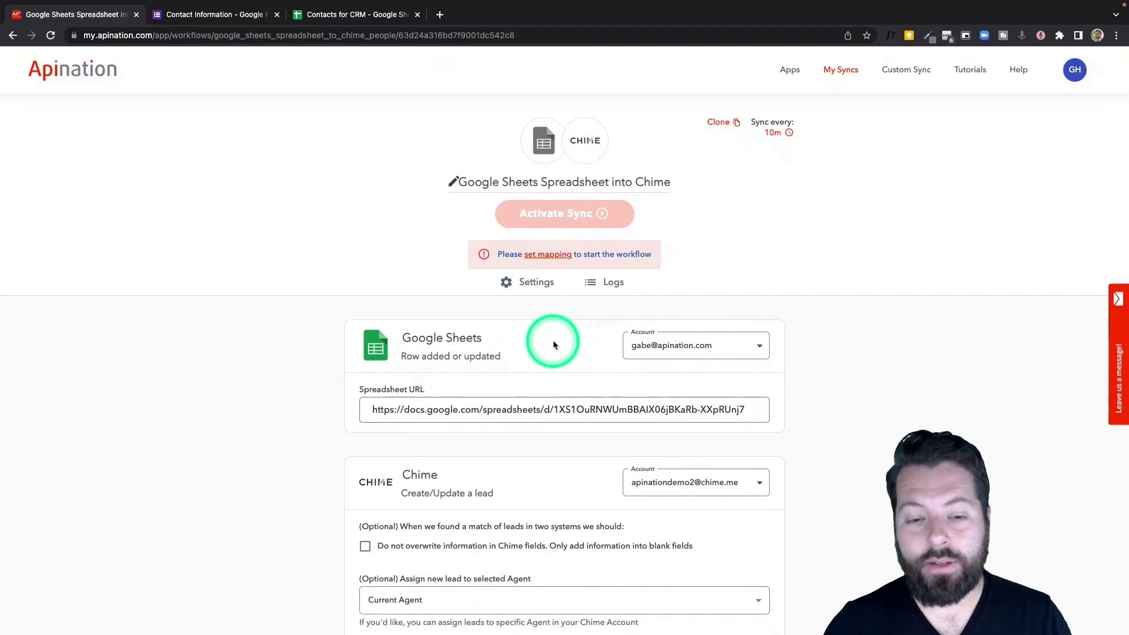
Scroll past Settings and Filter to the Mapping section showing First name, Last name and Email mapped.
scroll(553, 346, "down", 3)
scroll(554, 345, "down", 3)
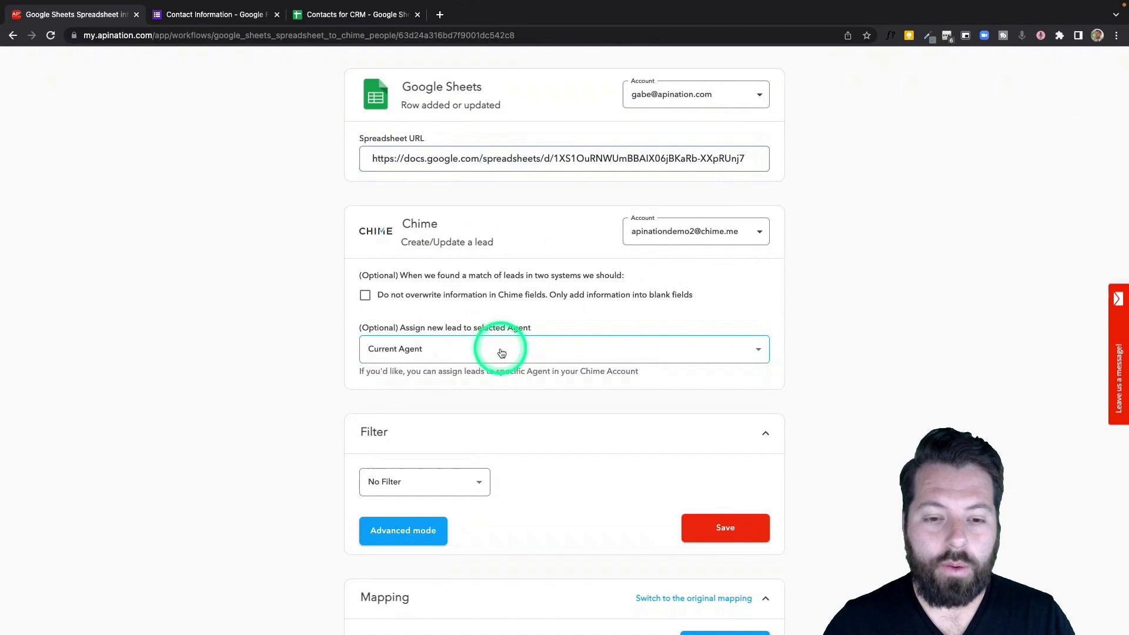
scroll(502, 351, "down", 5)
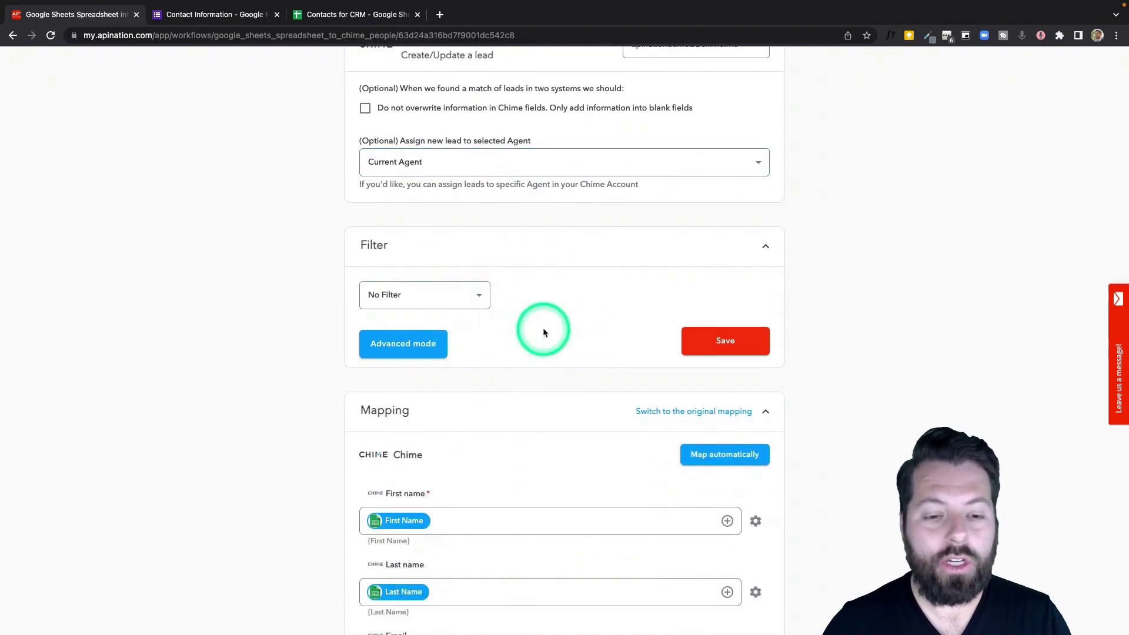
scroll(542, 327, "down", 2)
scroll(461, 253, "down", 4)
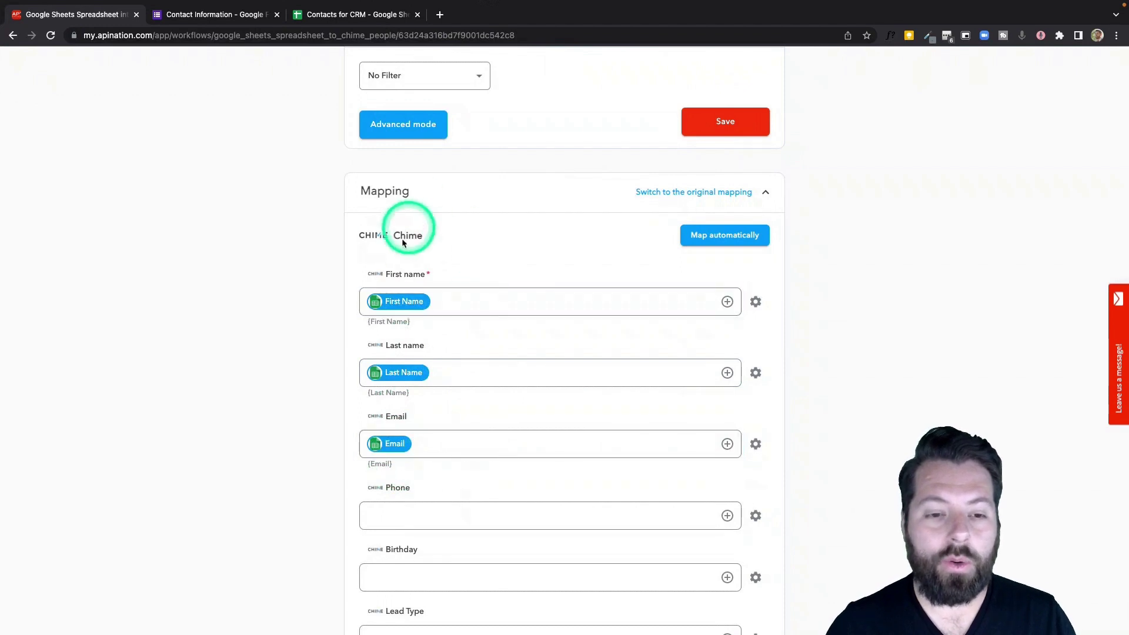
scroll(488, 343, "down", 2)
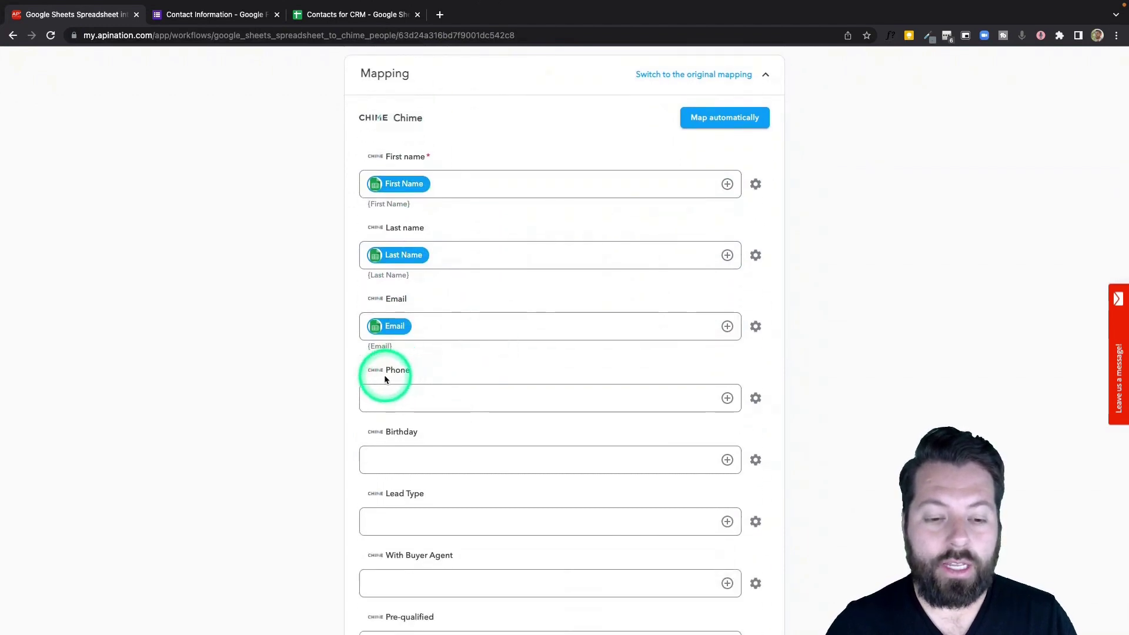
Map the sheet's Phone number column to Chime's Phone field.
left_click(728, 398)
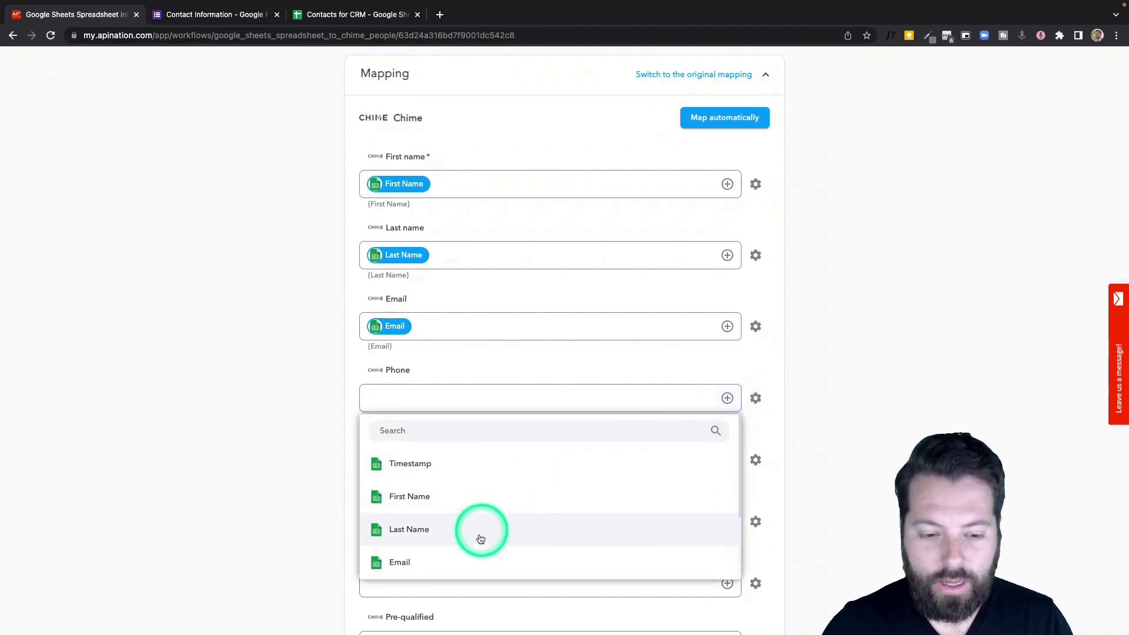
scroll(471, 551, "down", 3)
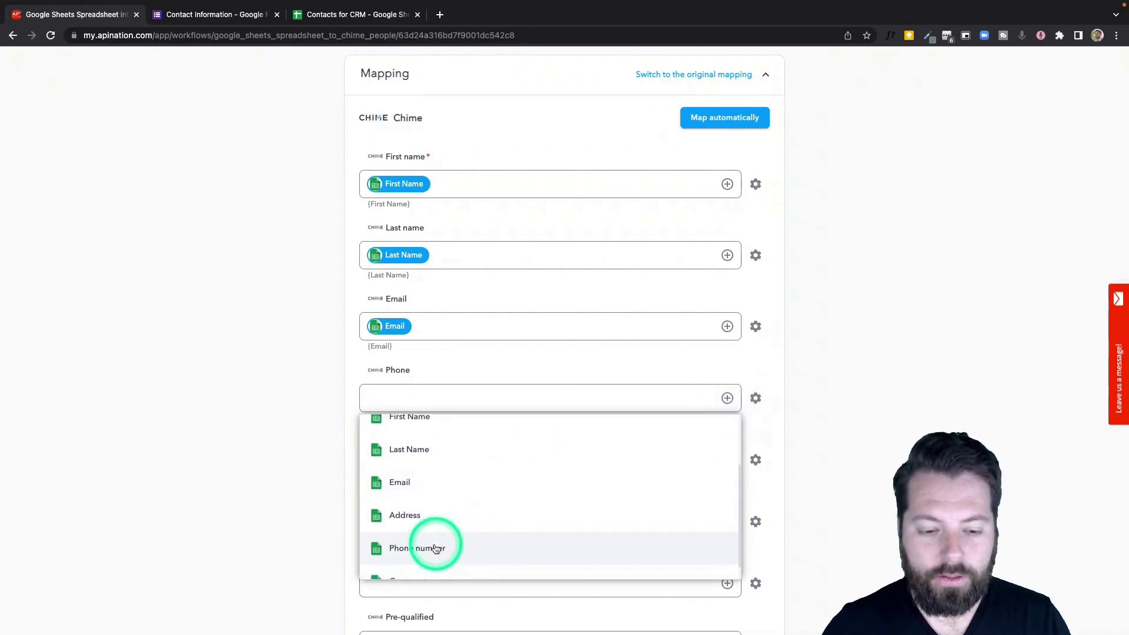
left_click(433, 549)
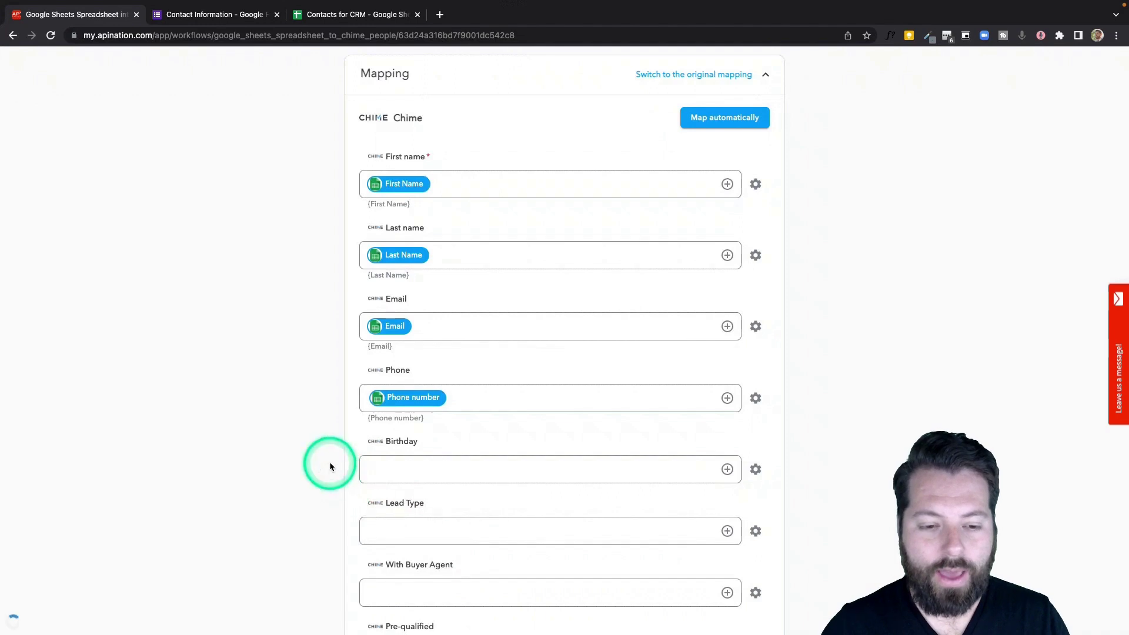
scroll(330, 467, "down", 6)
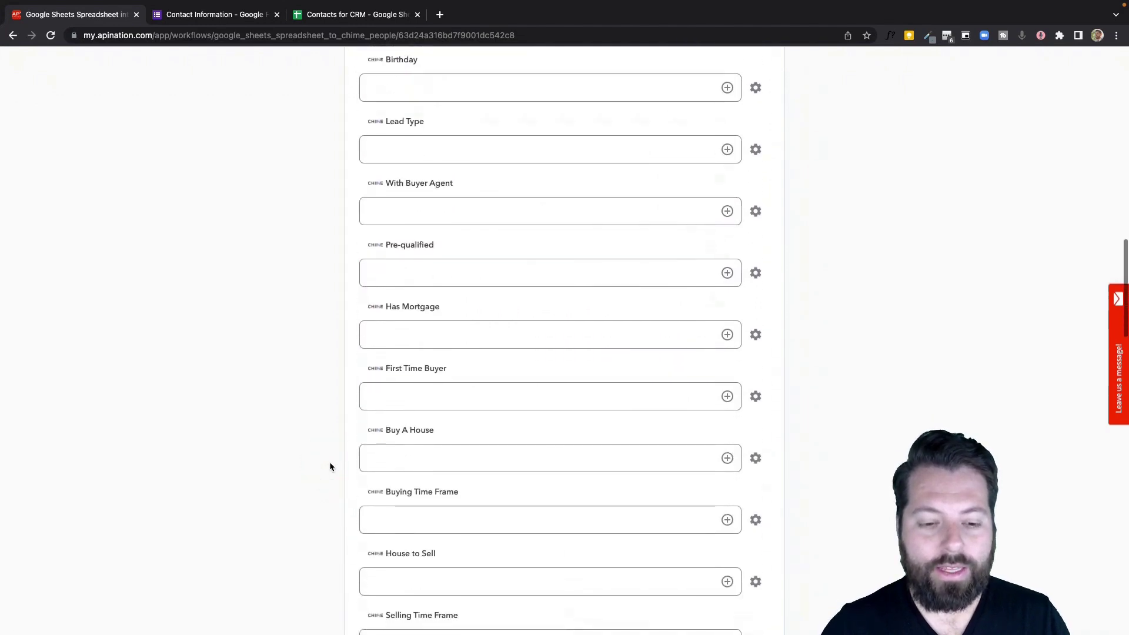
scroll(329, 466, "down", 15)
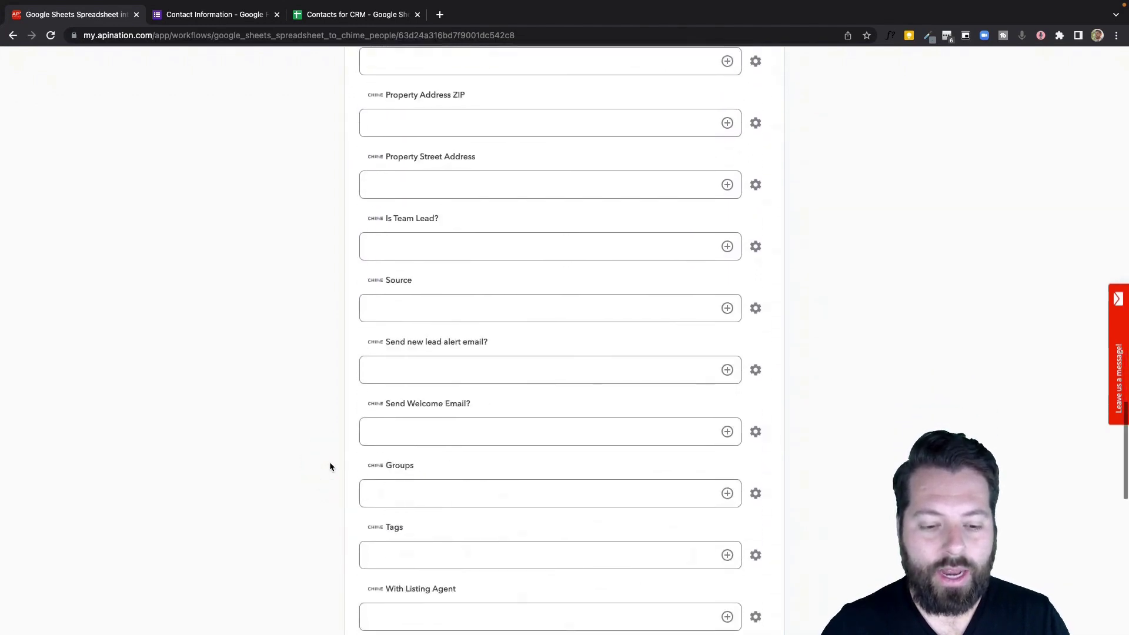
scroll(330, 461, "down", 2)
Look over the Send Welcome Email, Lead Type and Mailing Street Address mapping fields.
left_click(442, 474)
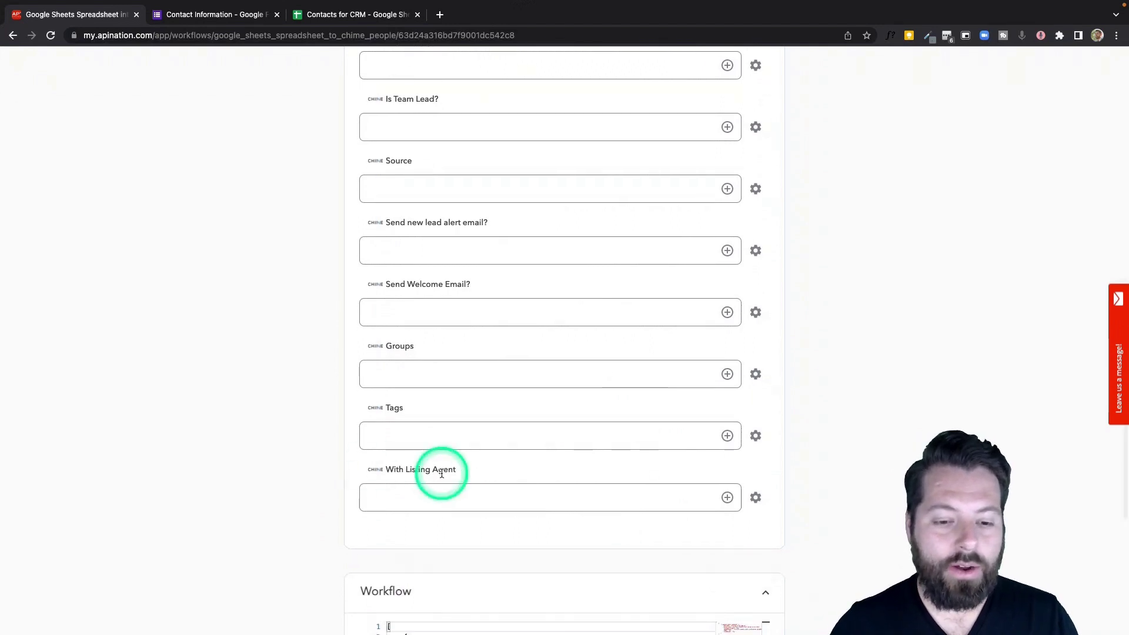
scroll(441, 474, "up", 3)
left_click(442, 473)
scroll(442, 473, "up", 2)
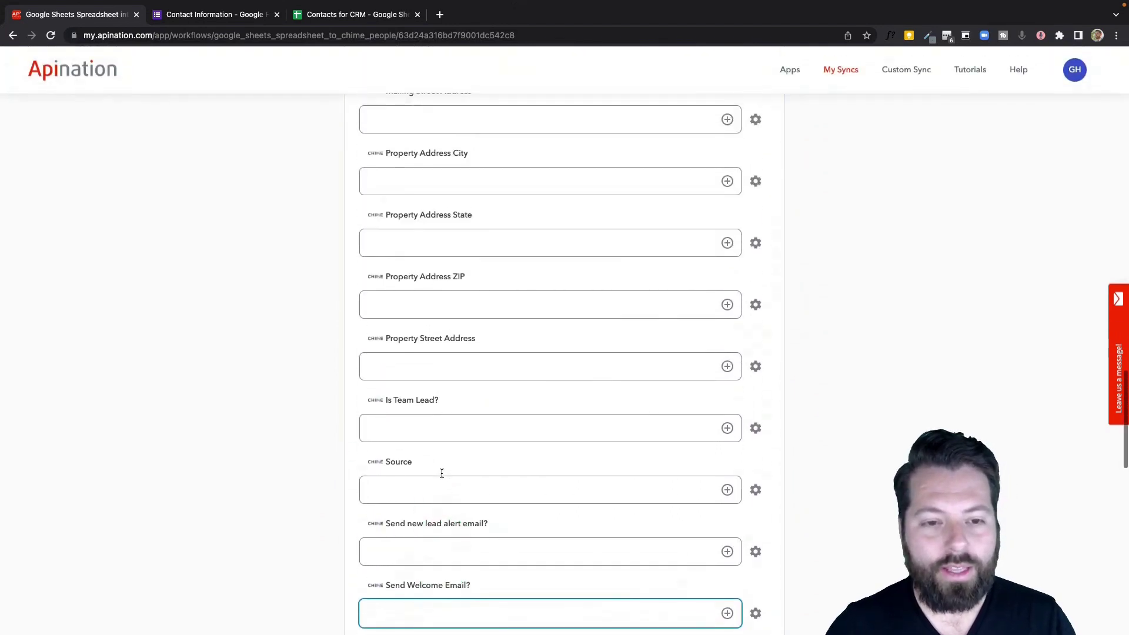
scroll(442, 474, "up", 6)
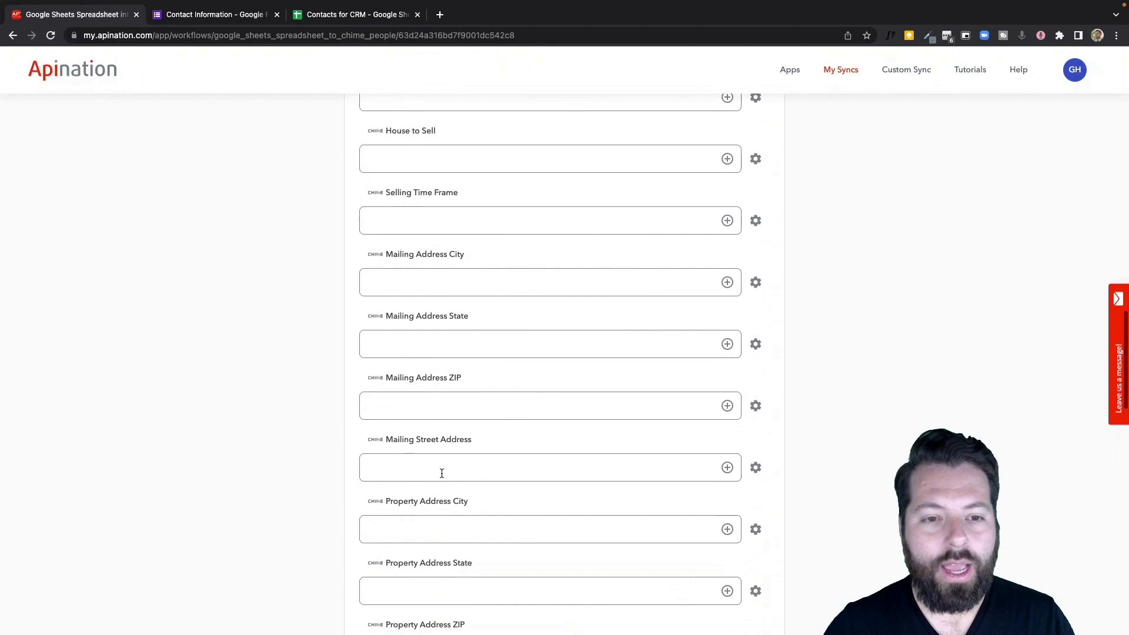
scroll(442, 473, "up", 11)
left_click(425, 422)
left_click(427, 486)
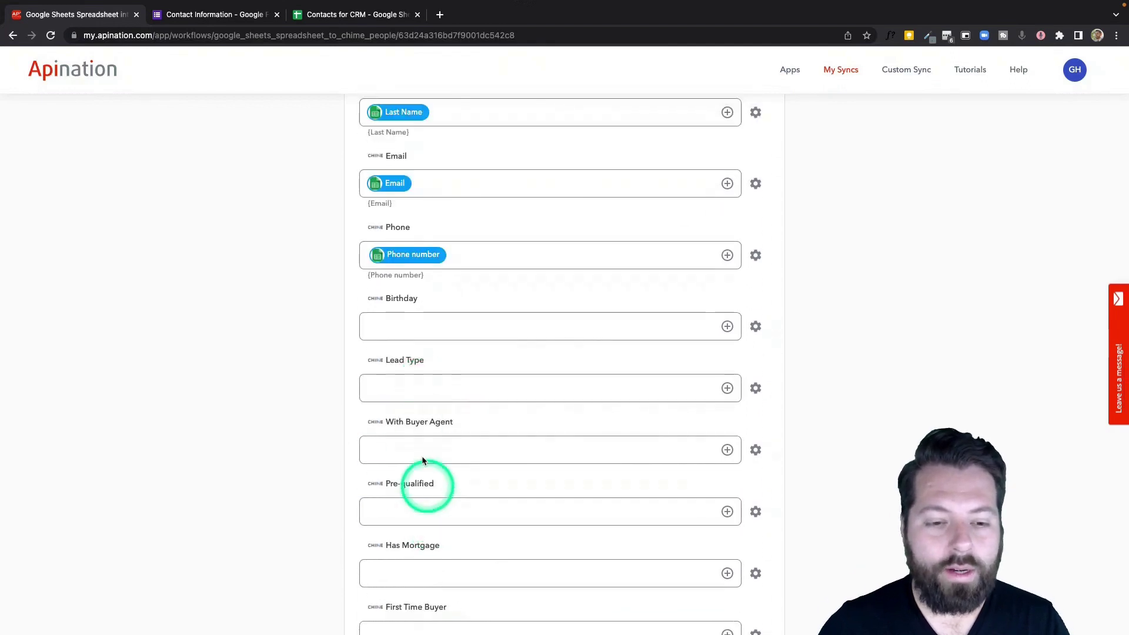
left_click(398, 392)
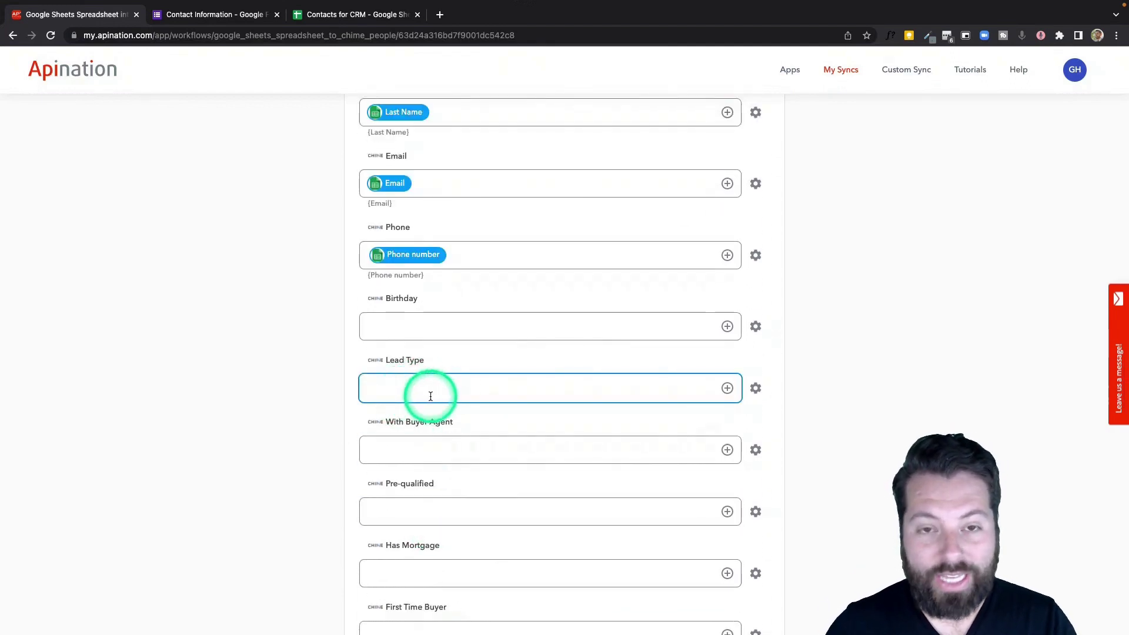
scroll(587, 379, "down", 13)
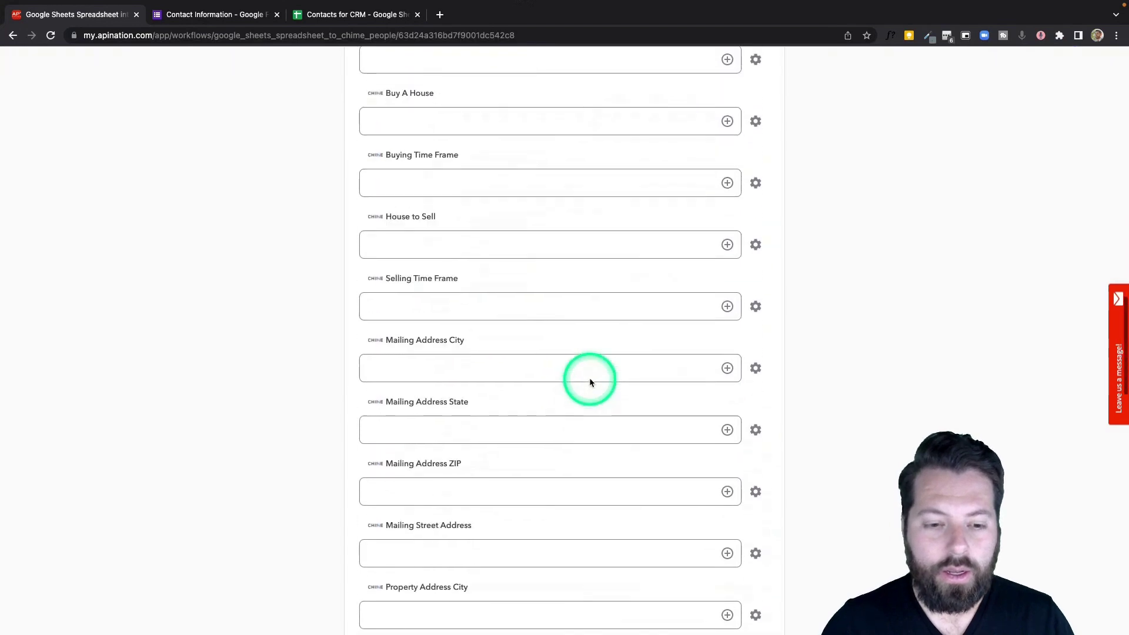
left_click(589, 378)
scroll(589, 377, "down", 8)
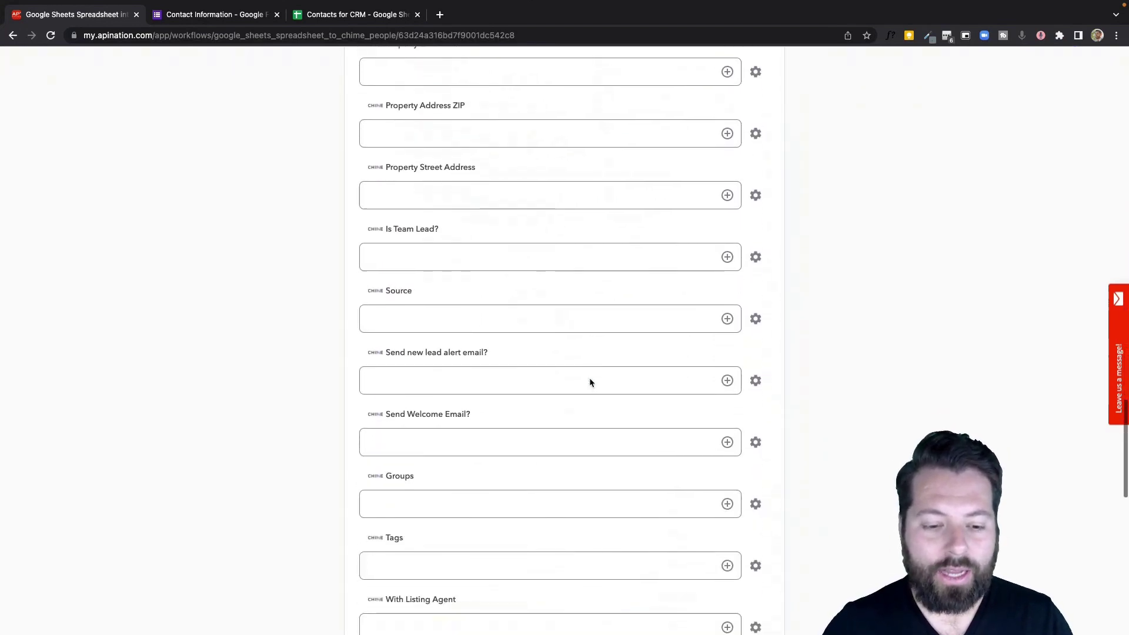
Begin the new-lead tag by entering 'Go' in the Tags field.
left_click(394, 457)
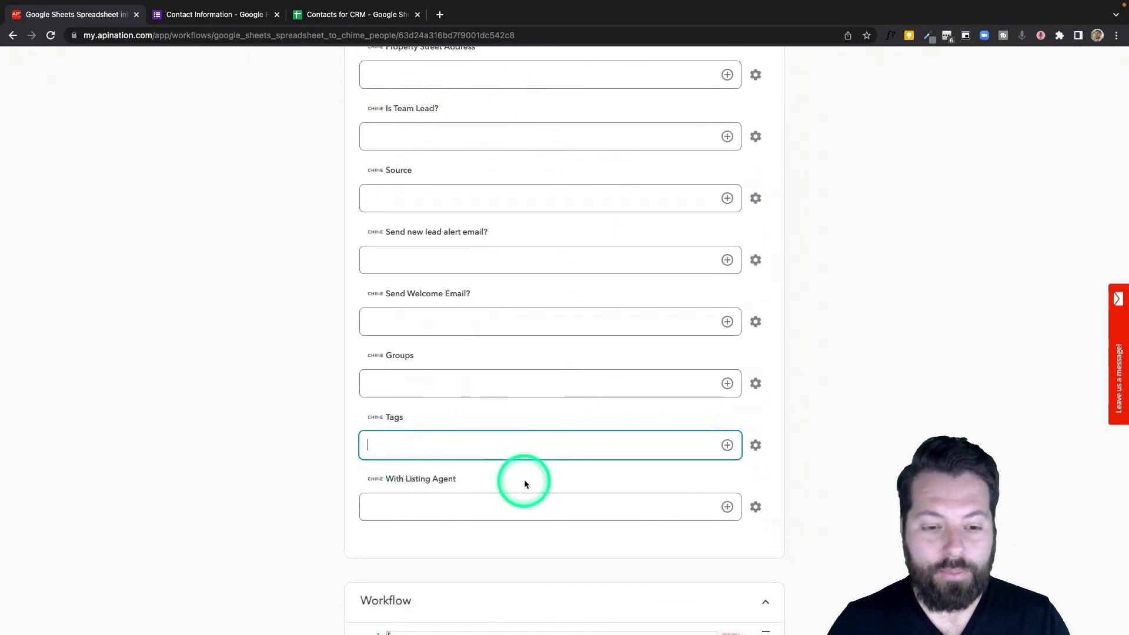
scroll(525, 484, "down", 2)
type("Go")
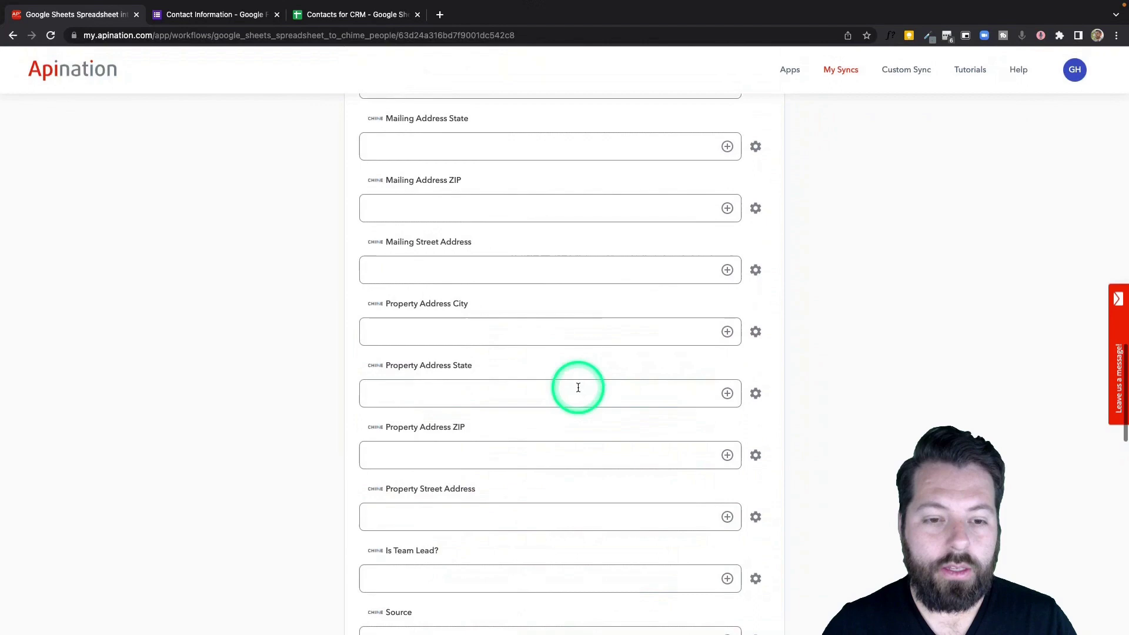
Activate the Google Sheets Spreadsheet into Chime sync from the top of the page.
scroll(578, 388, "up", 20)
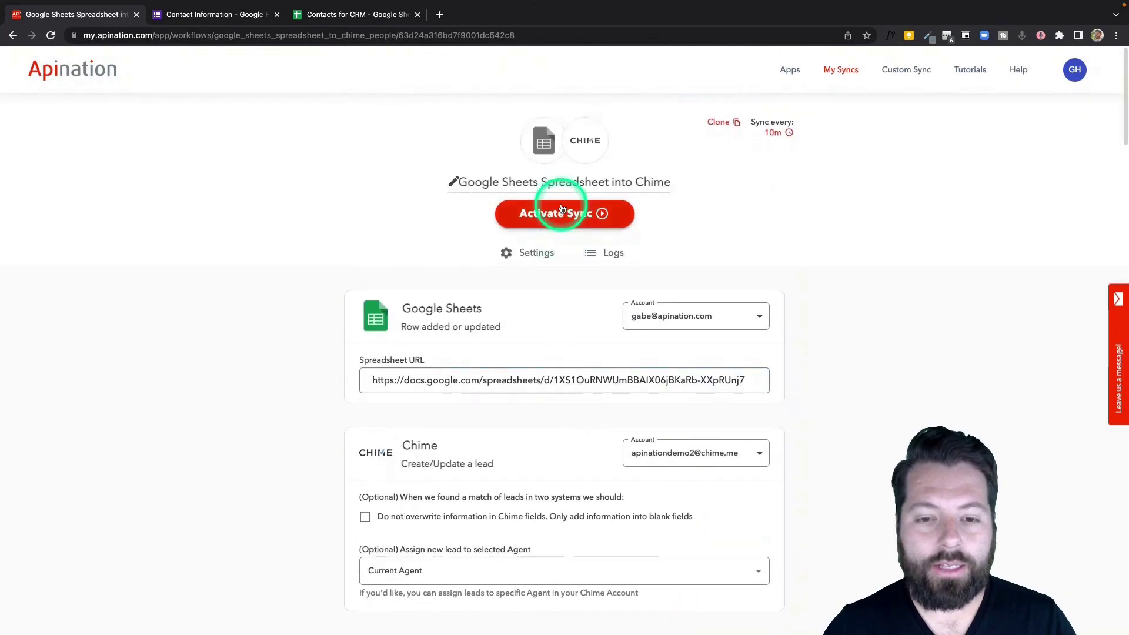
left_click(562, 210)
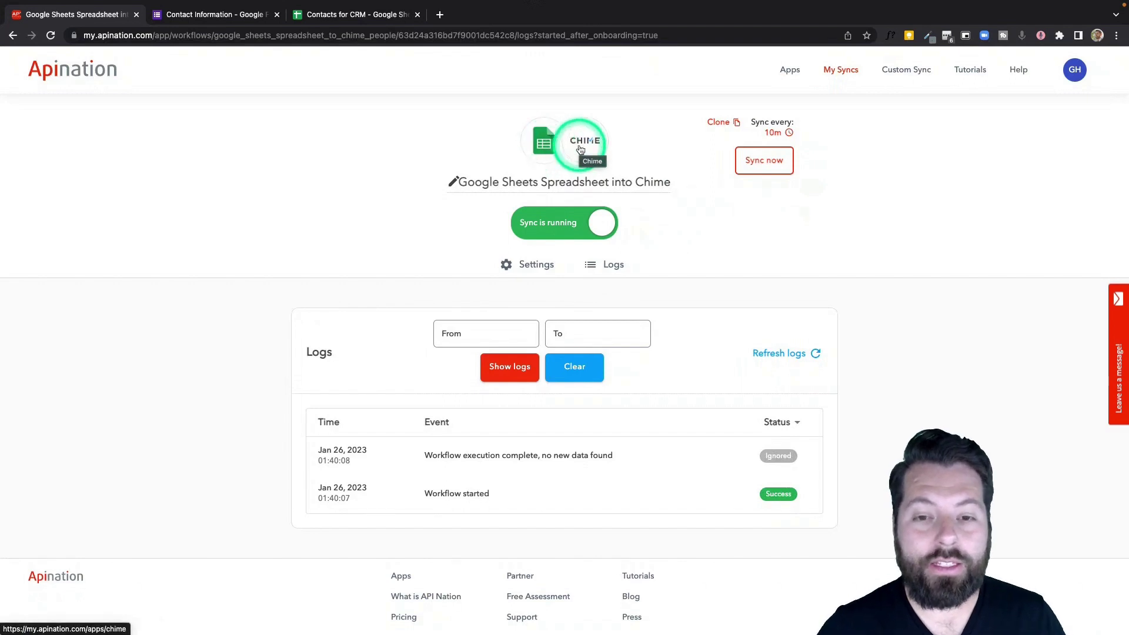
In the Contact Information form's questions view, generate a shortened share link.
left_click(233, 17)
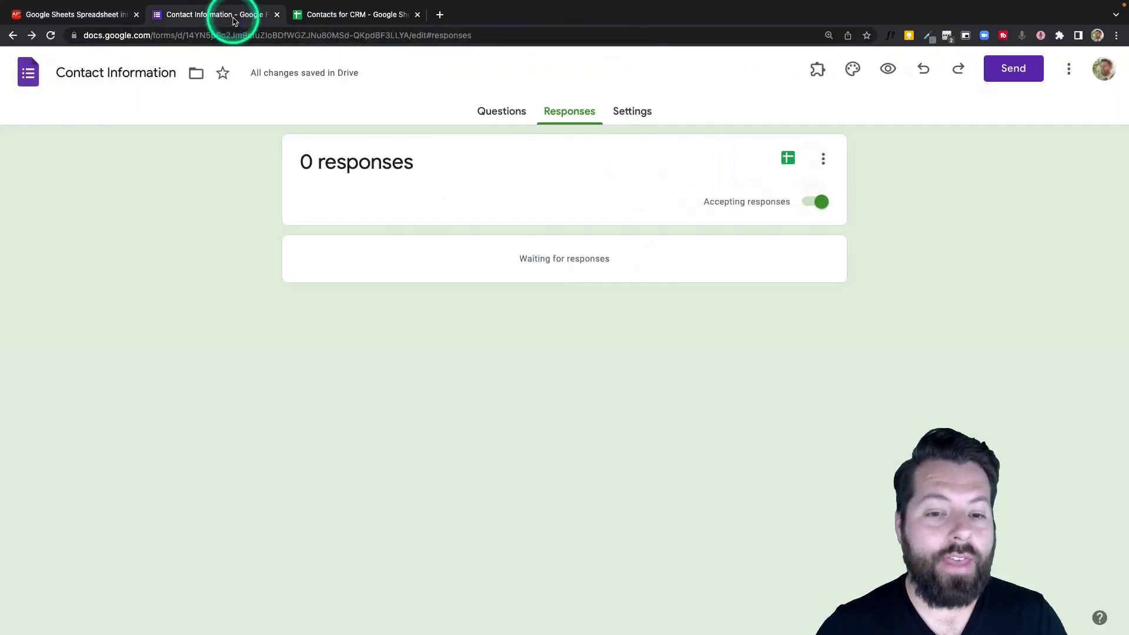
left_click(507, 113)
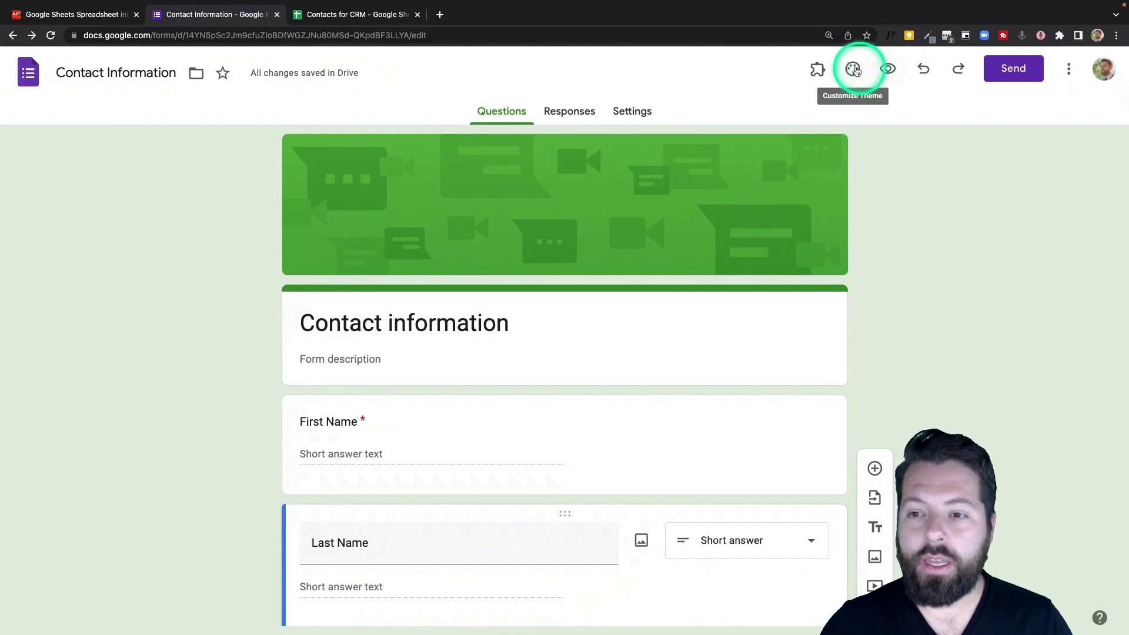
left_click(999, 70)
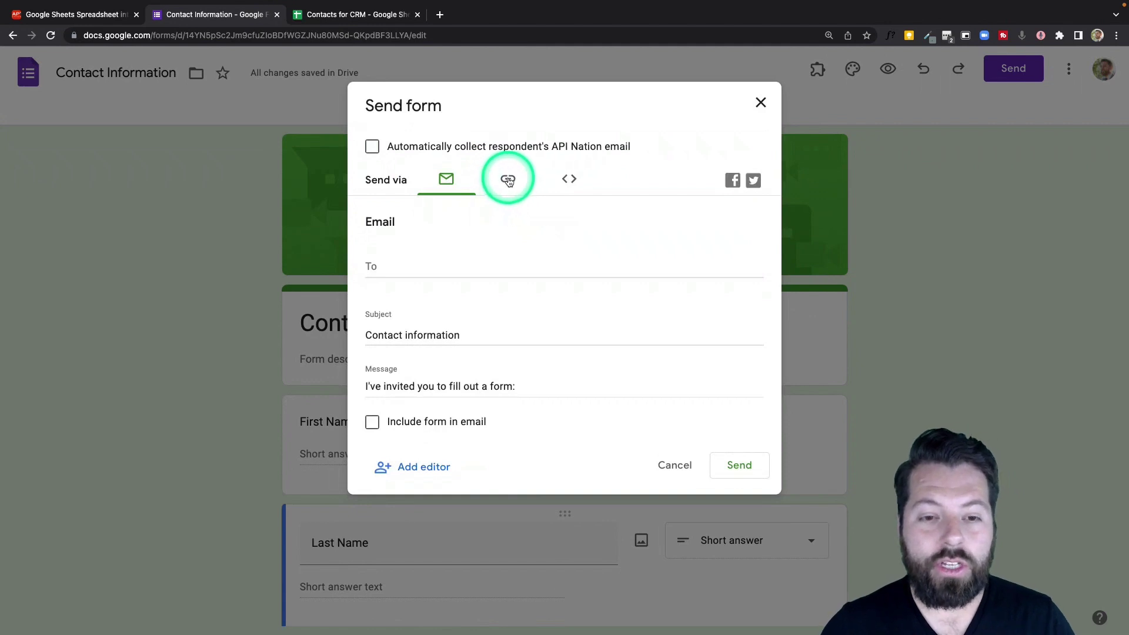
left_click(509, 180)
left_click(413, 276)
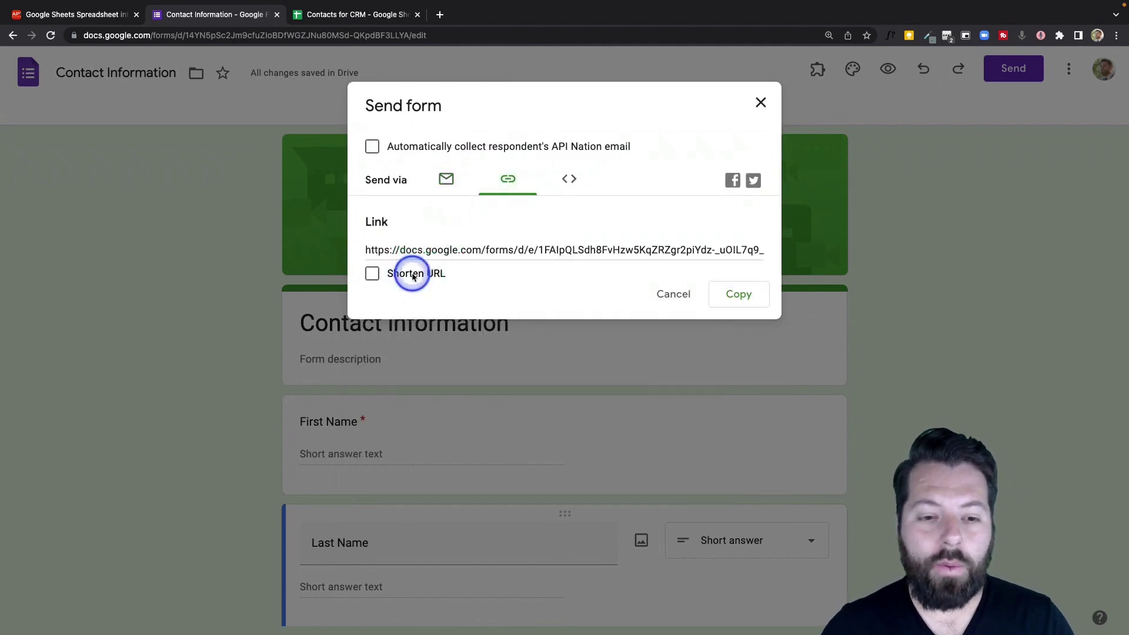
Copy the shortened form link and close the sharing dialog.
left_click(438, 252)
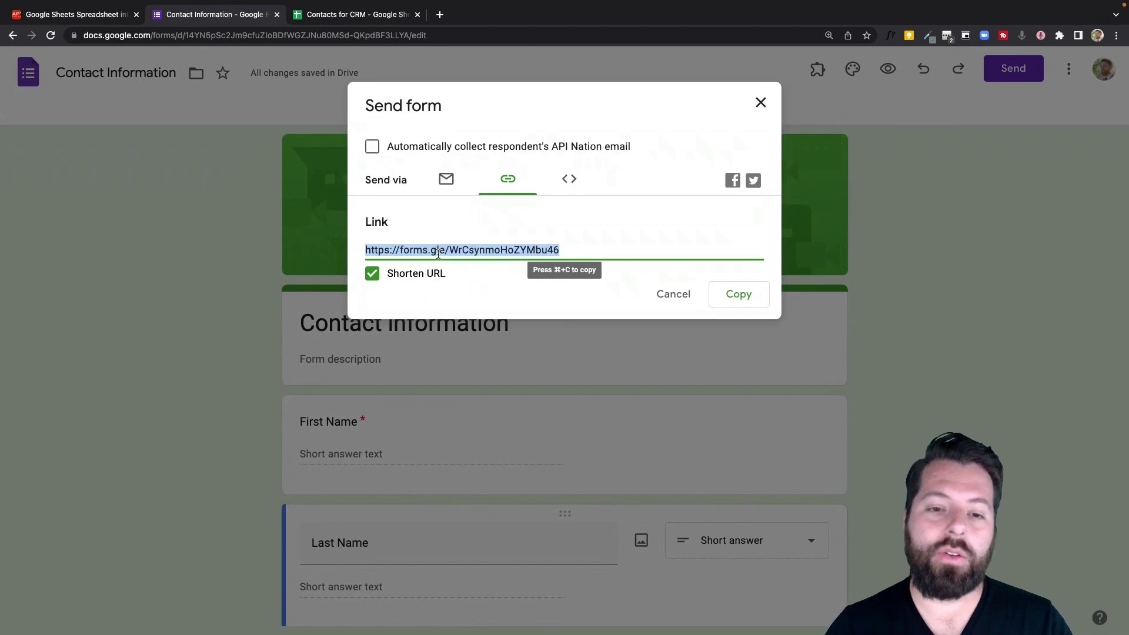
left_click(425, 234)
left_click(528, 242)
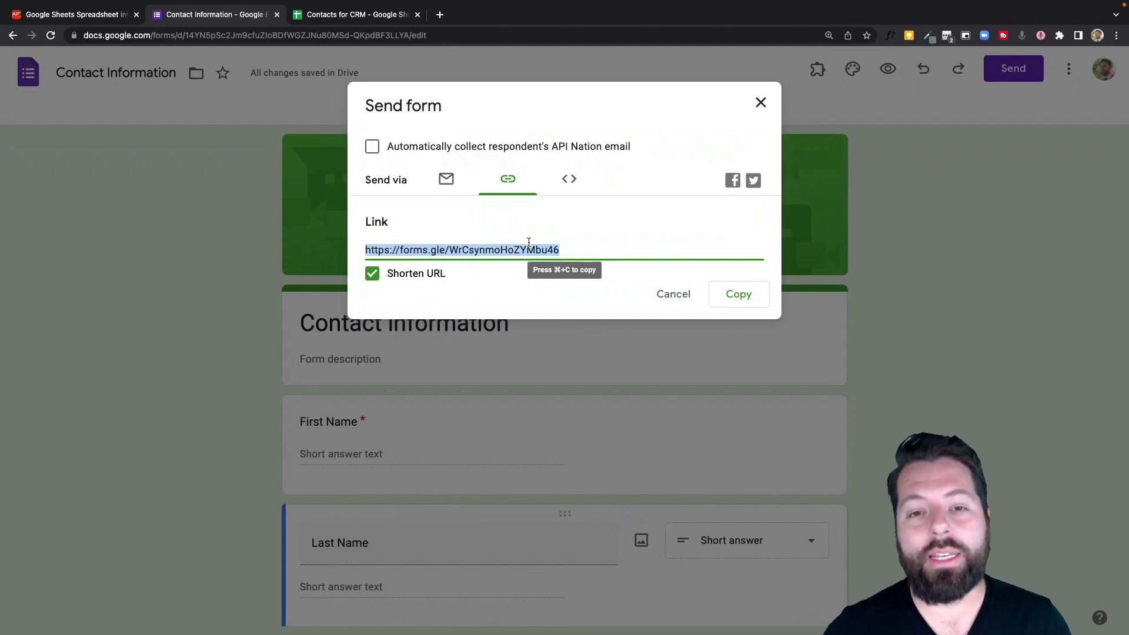
left_click(902, 87)
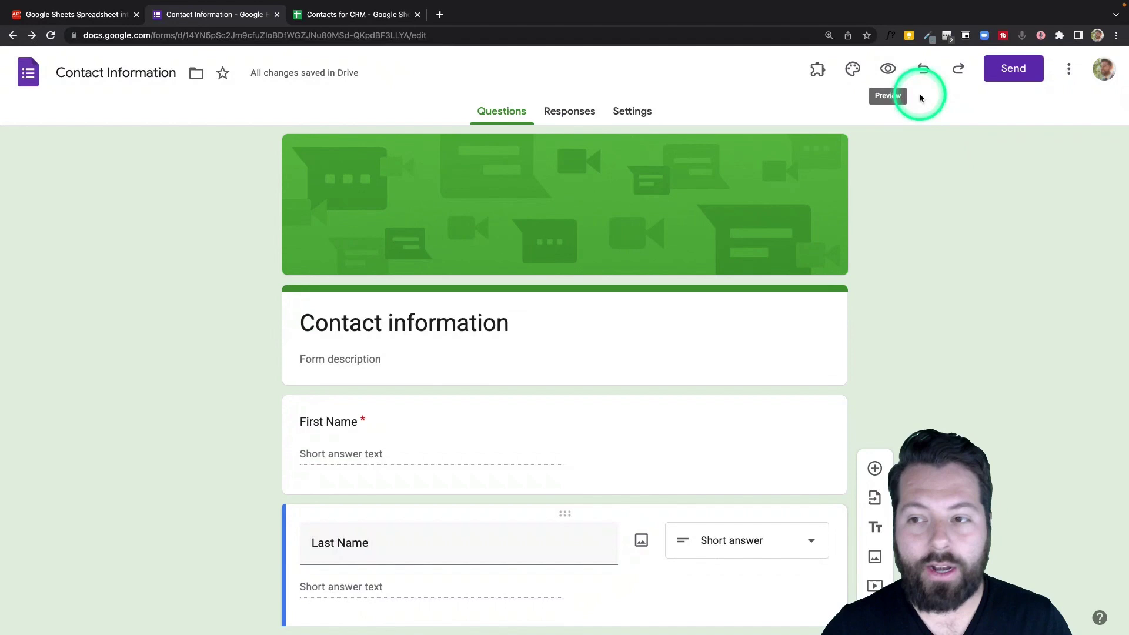
Preview the Contact information form as a respondent and scroll from First Name to Comments.
left_click(866, 77)
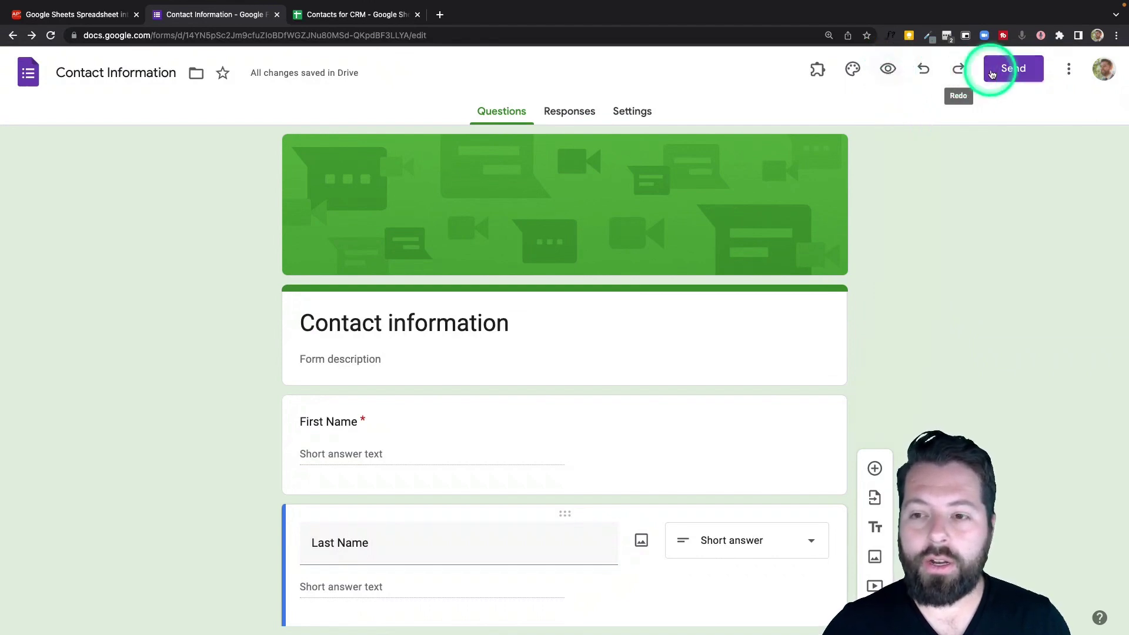
left_click(891, 71)
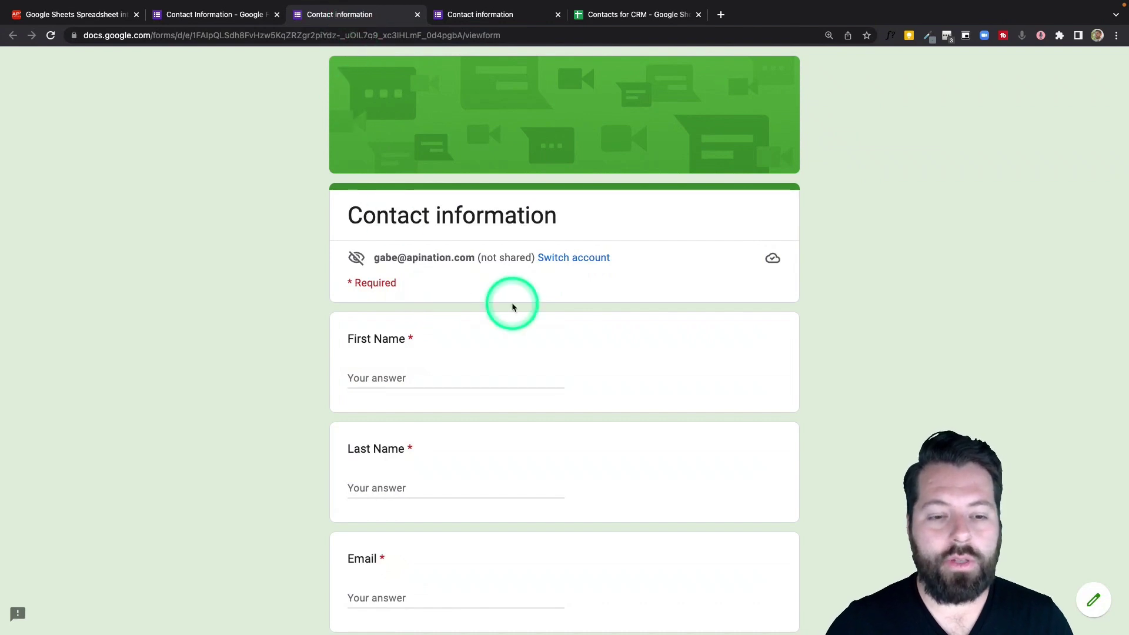
scroll(511, 303, "down", 2)
scroll(444, 411, "down", 5)
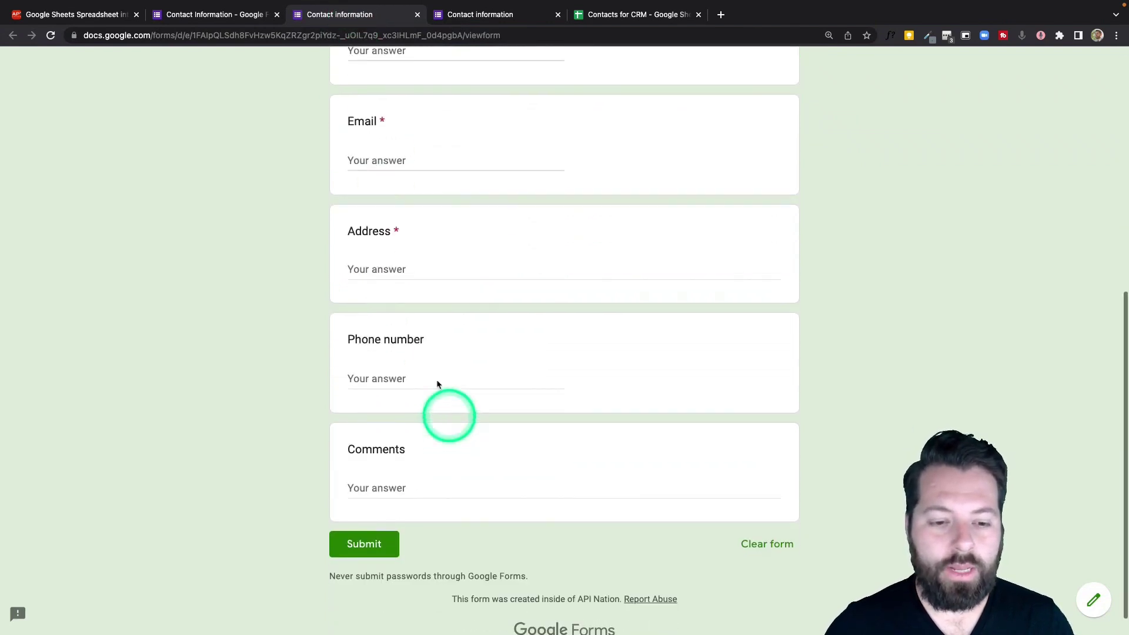